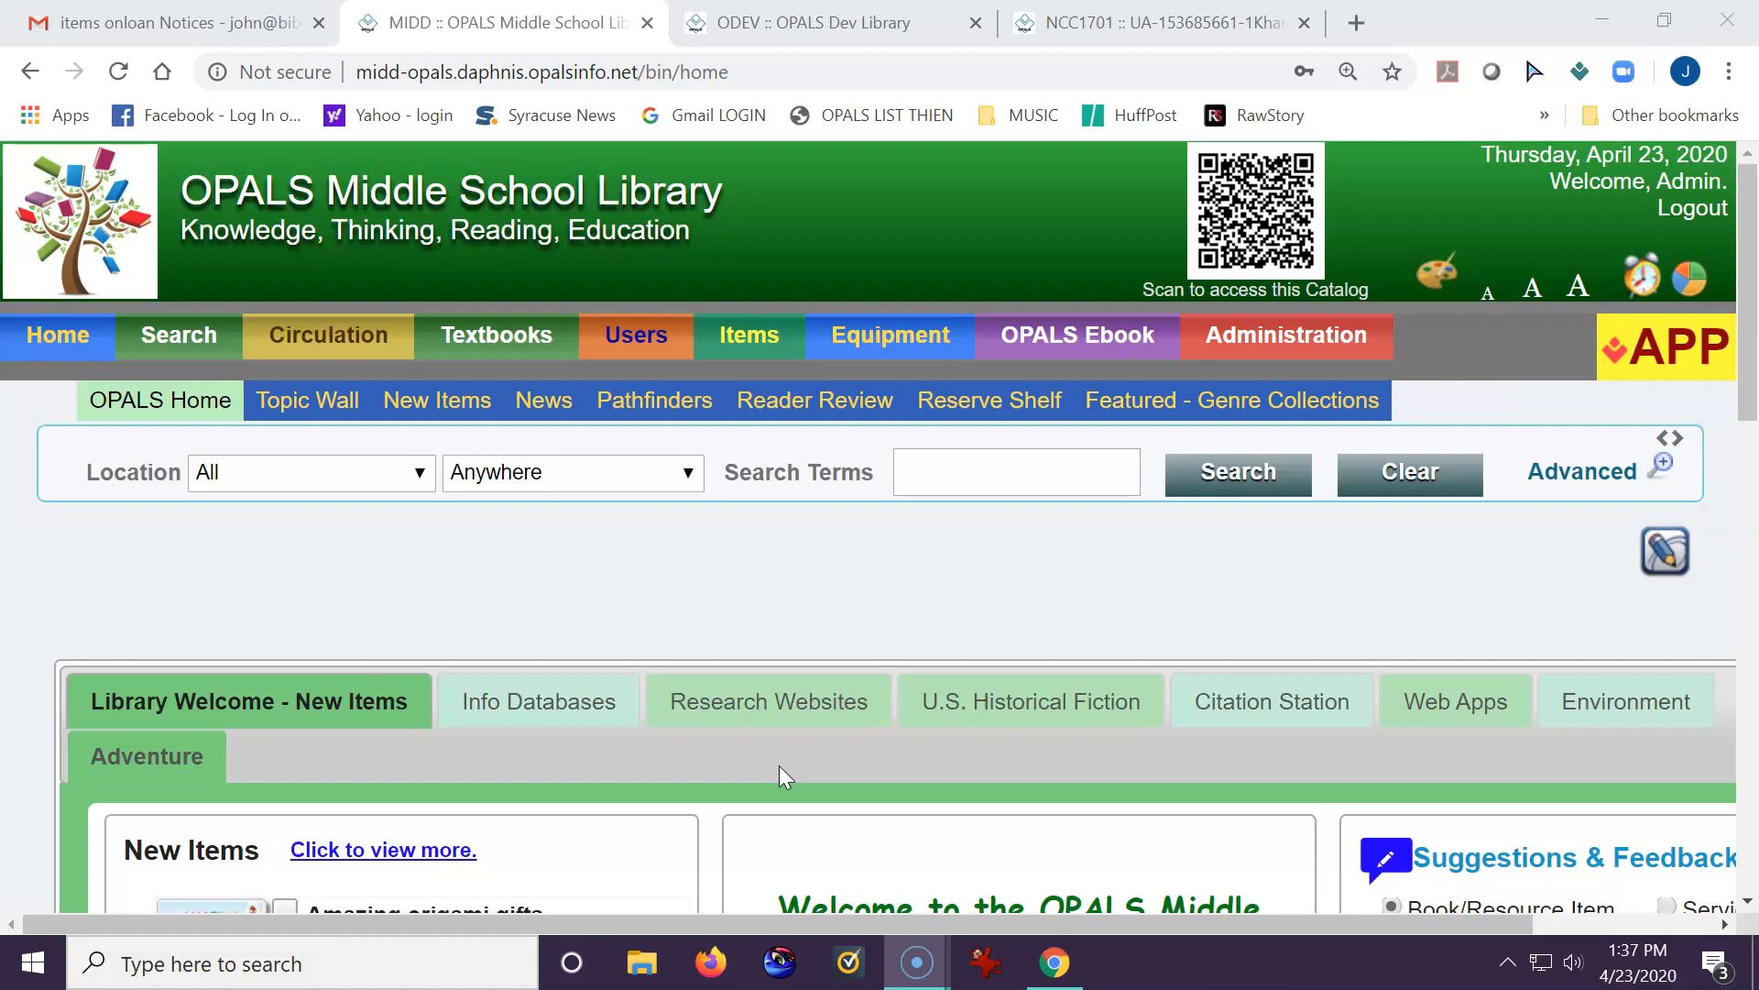
- Open the Loaned Items report from the circulation functions of the OPALS Middle School Library
left_click(279, 698)
mouse_move(317, 339)
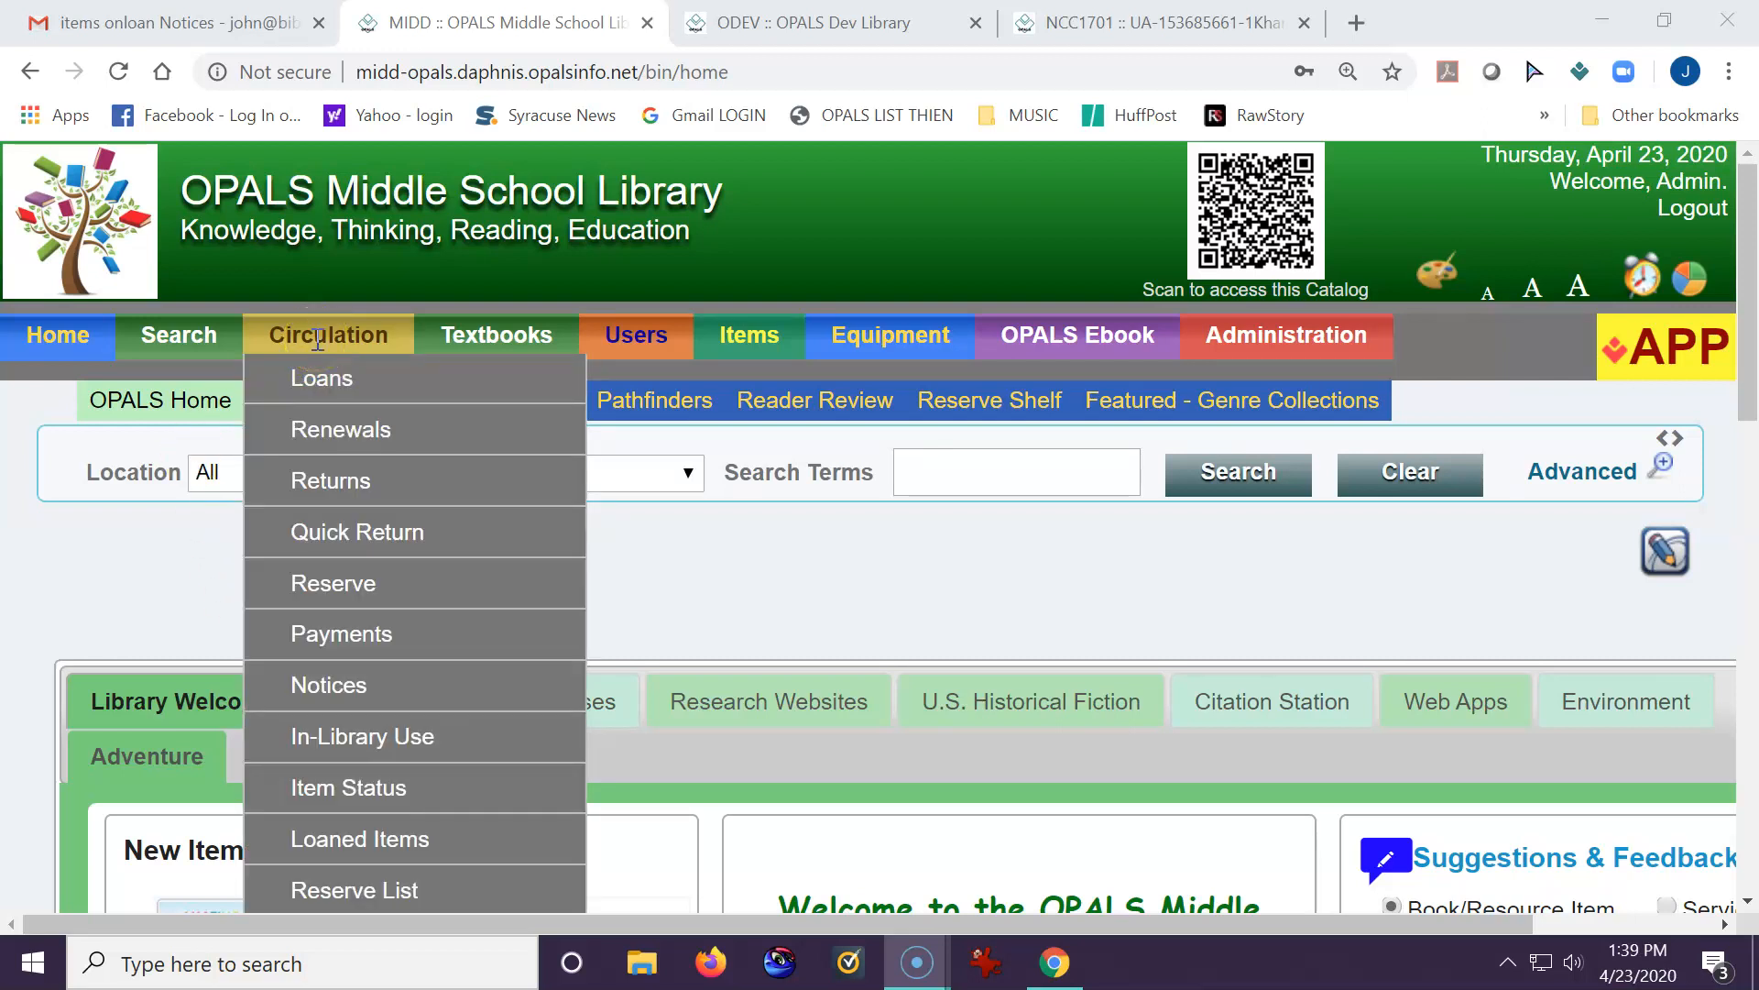
left_click(396, 848)
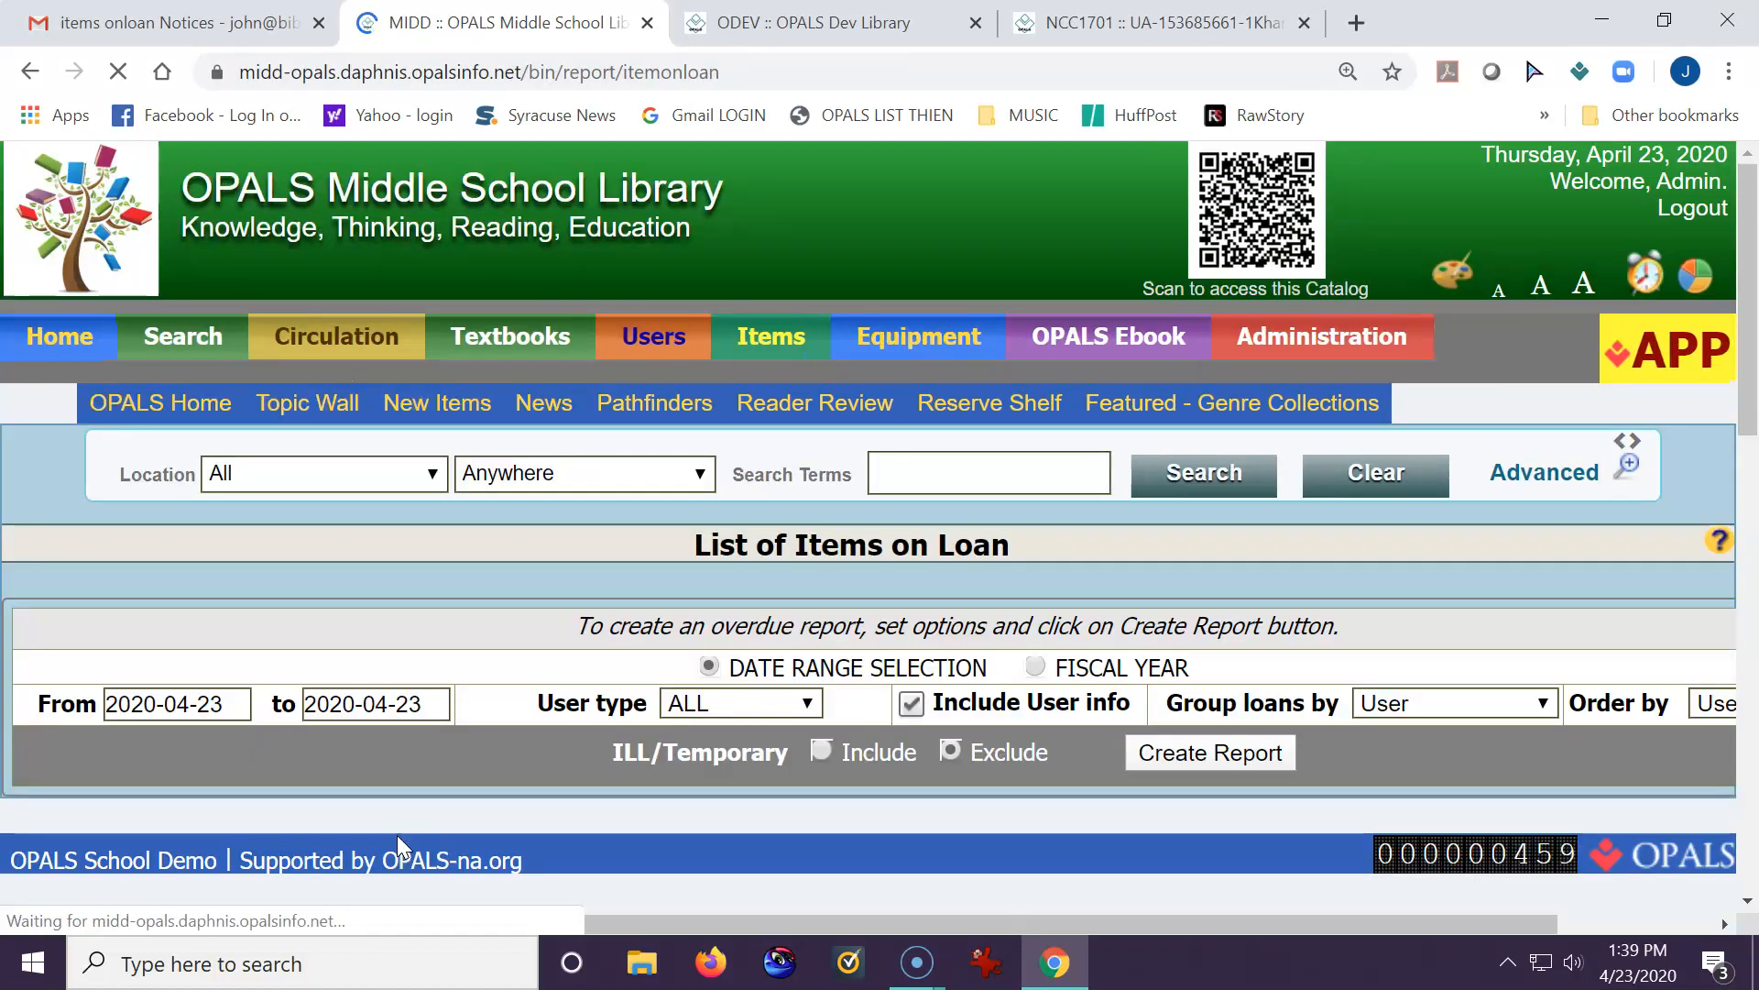
- Create the List of Items on Loan report with the start date set to 2020-03-02
scroll(459, 612, "down", 1)
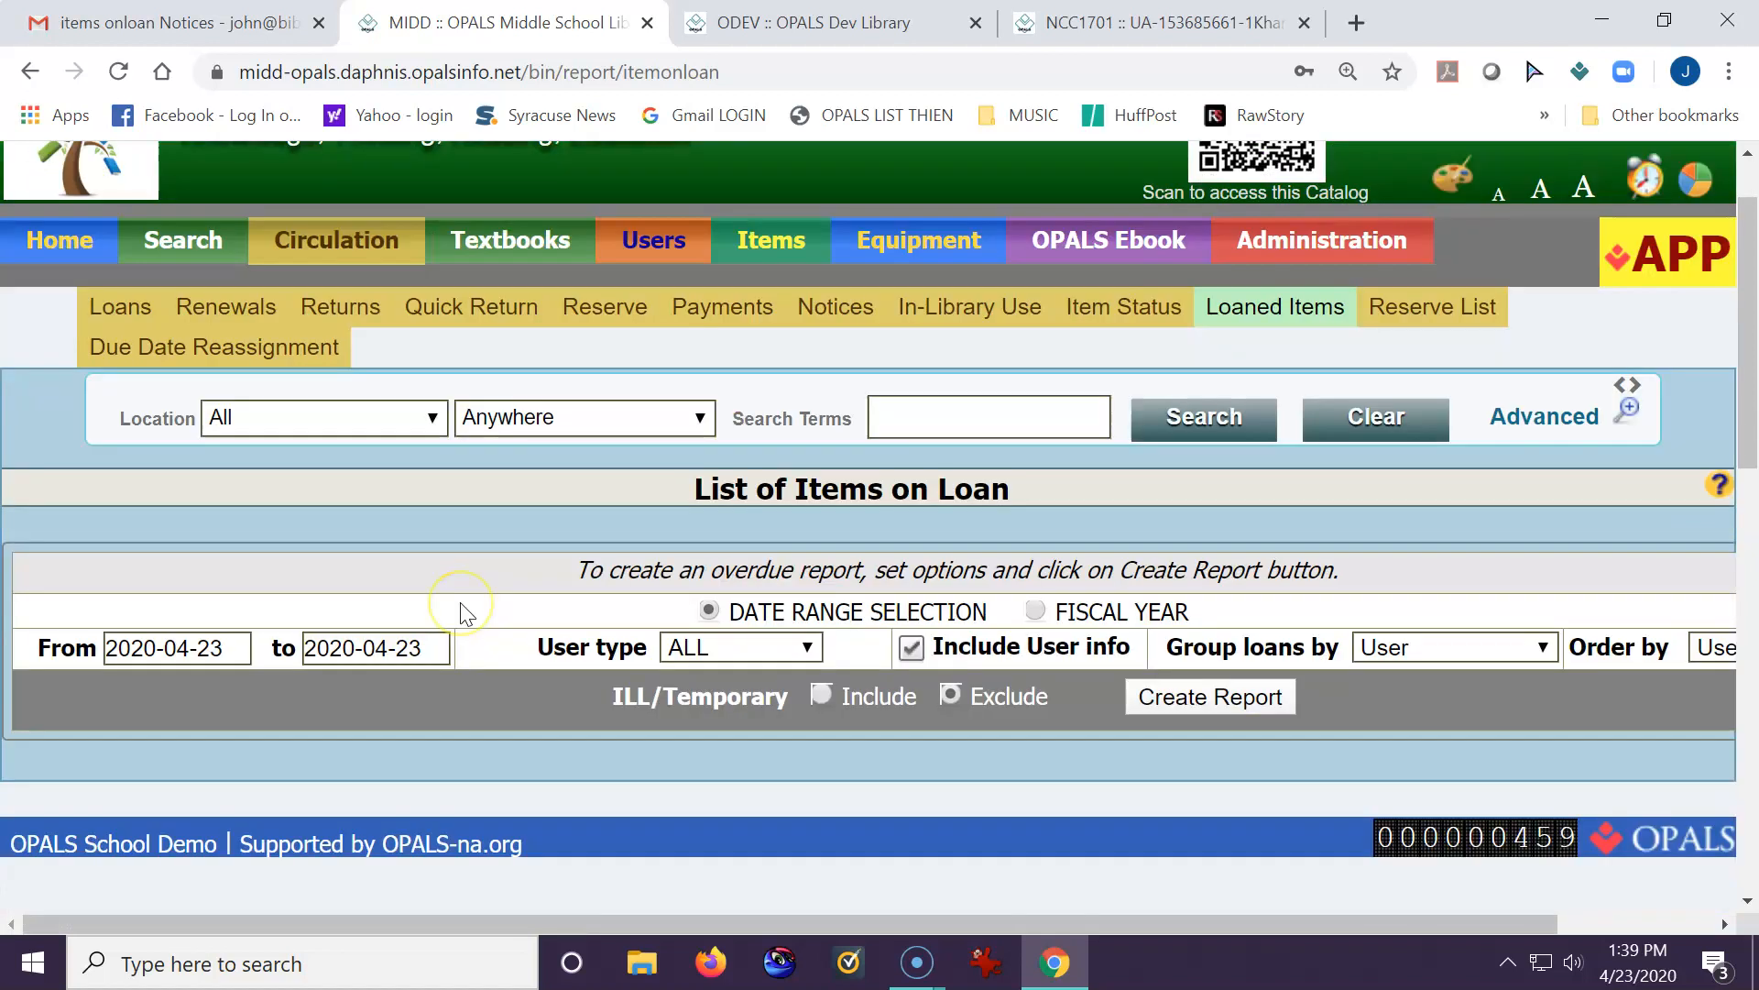
left_click(208, 605)
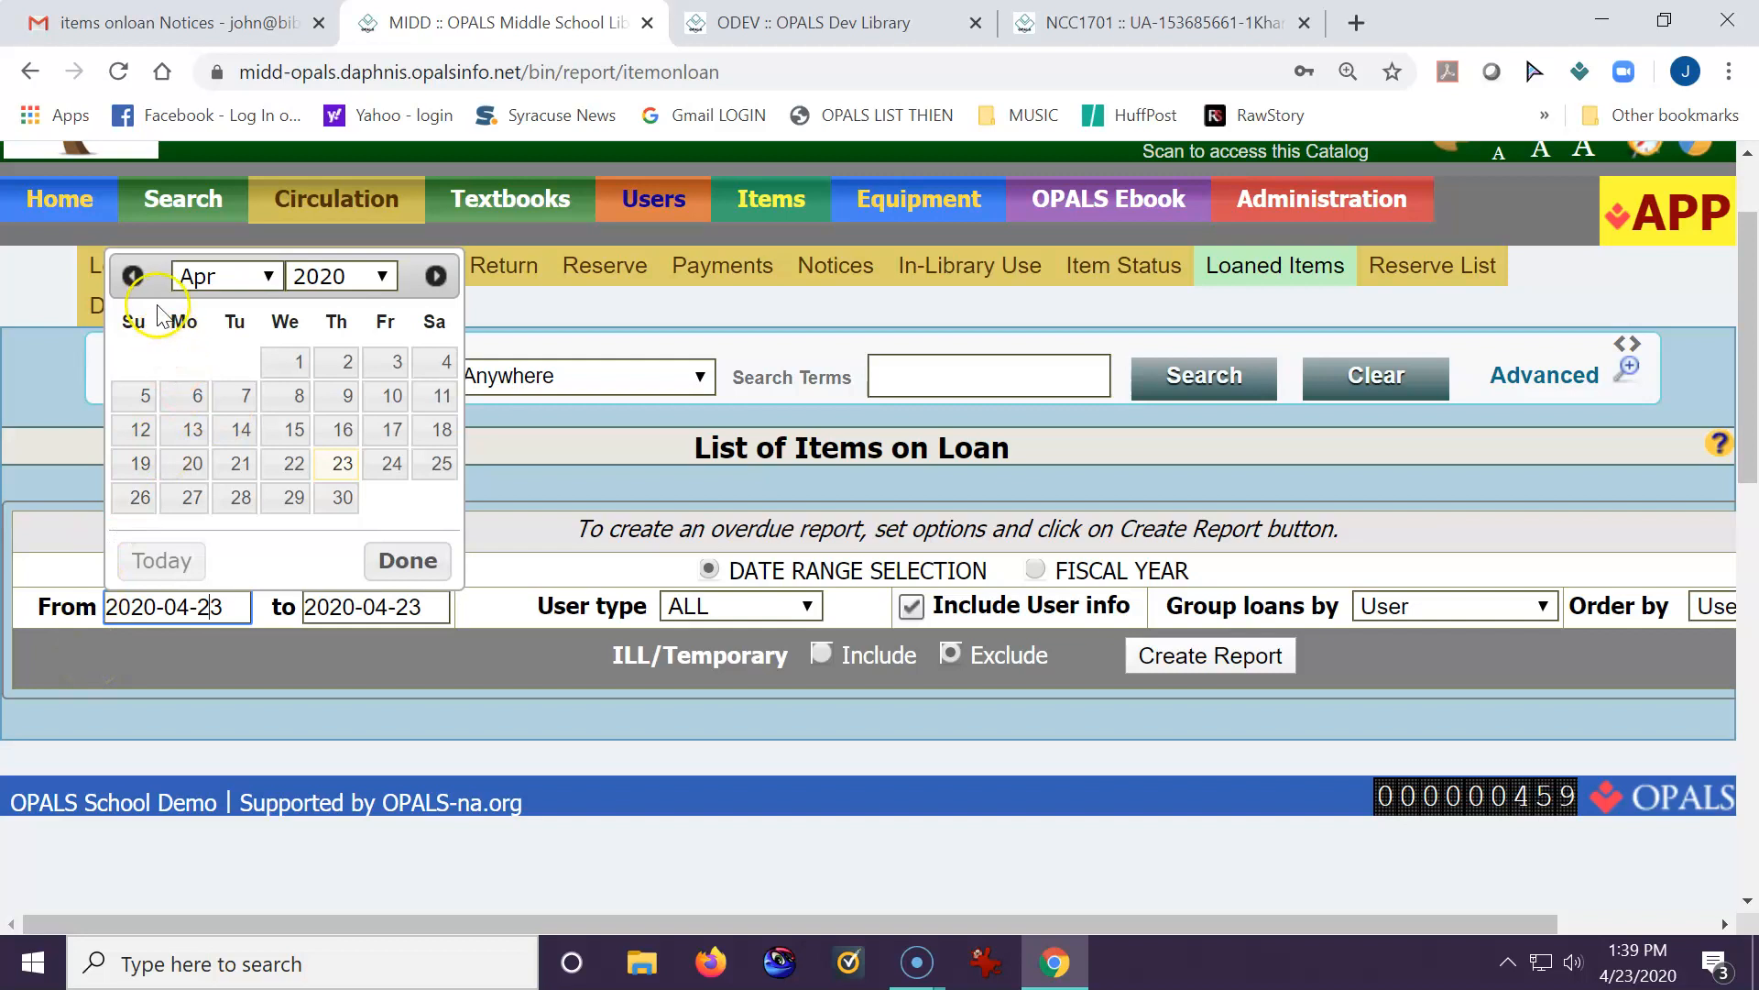
left_click(131, 276)
left_click(200, 367)
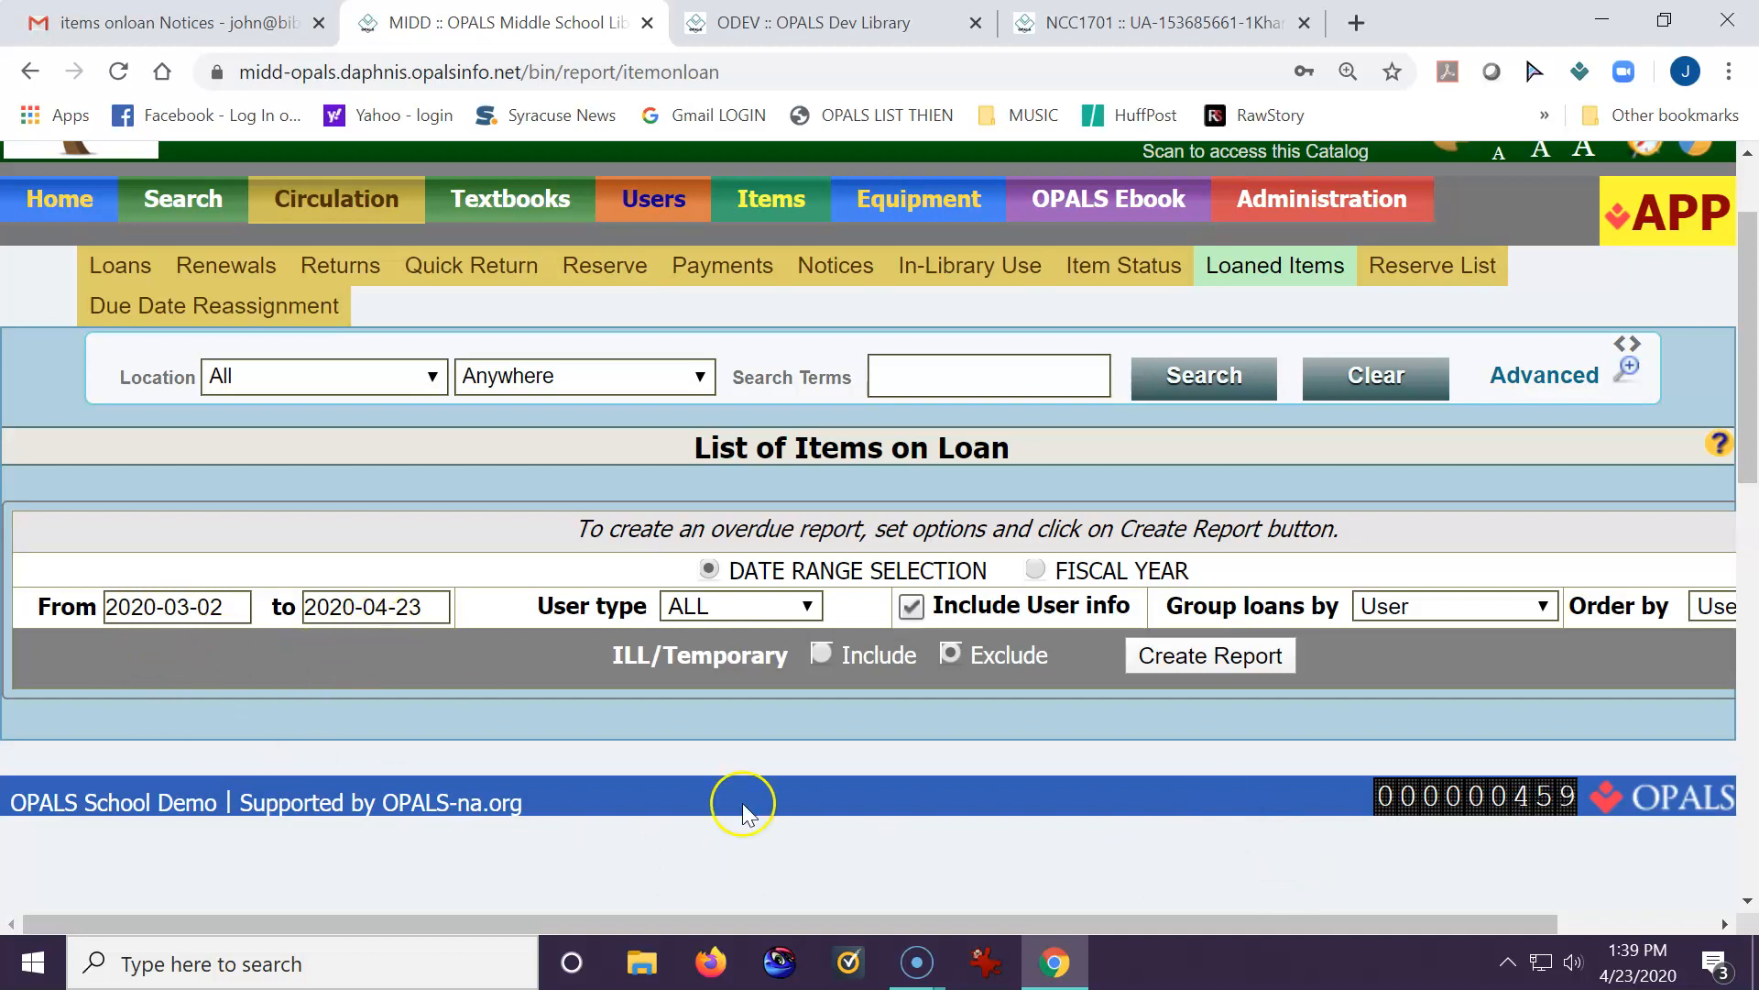
left_click(1196, 662)
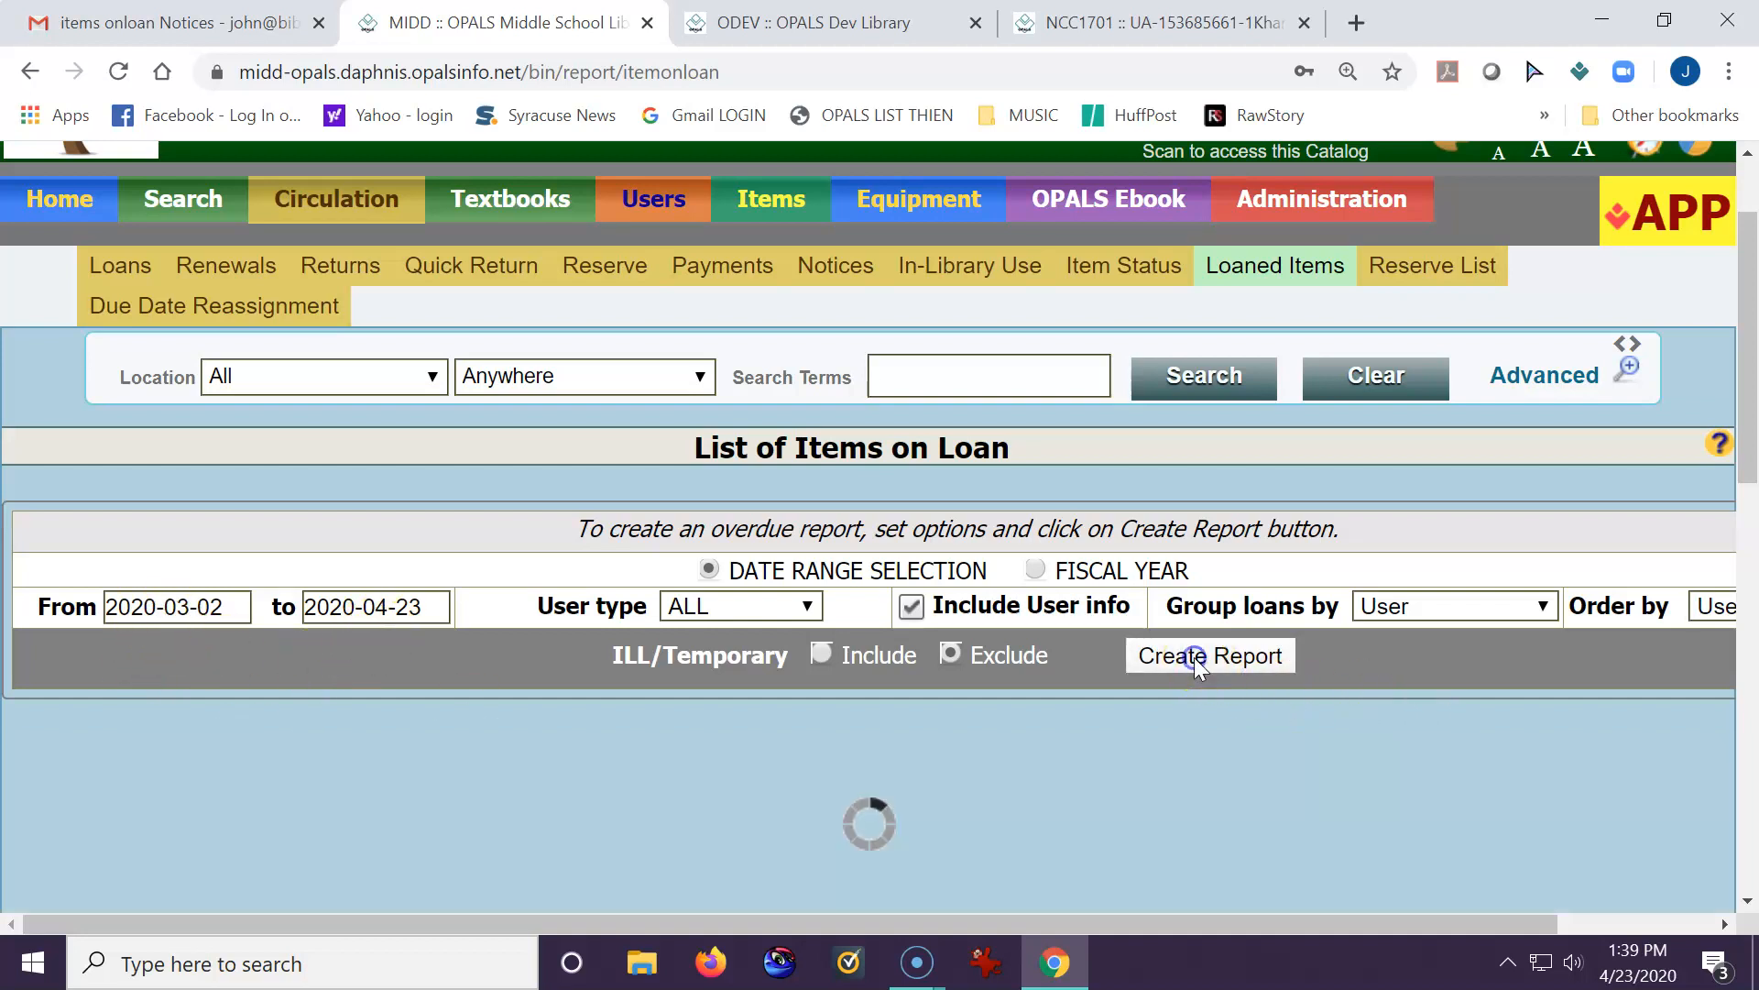
- Review the items on loan, select all listed users and open the email notice options
scroll(1195, 662, "down", 2)
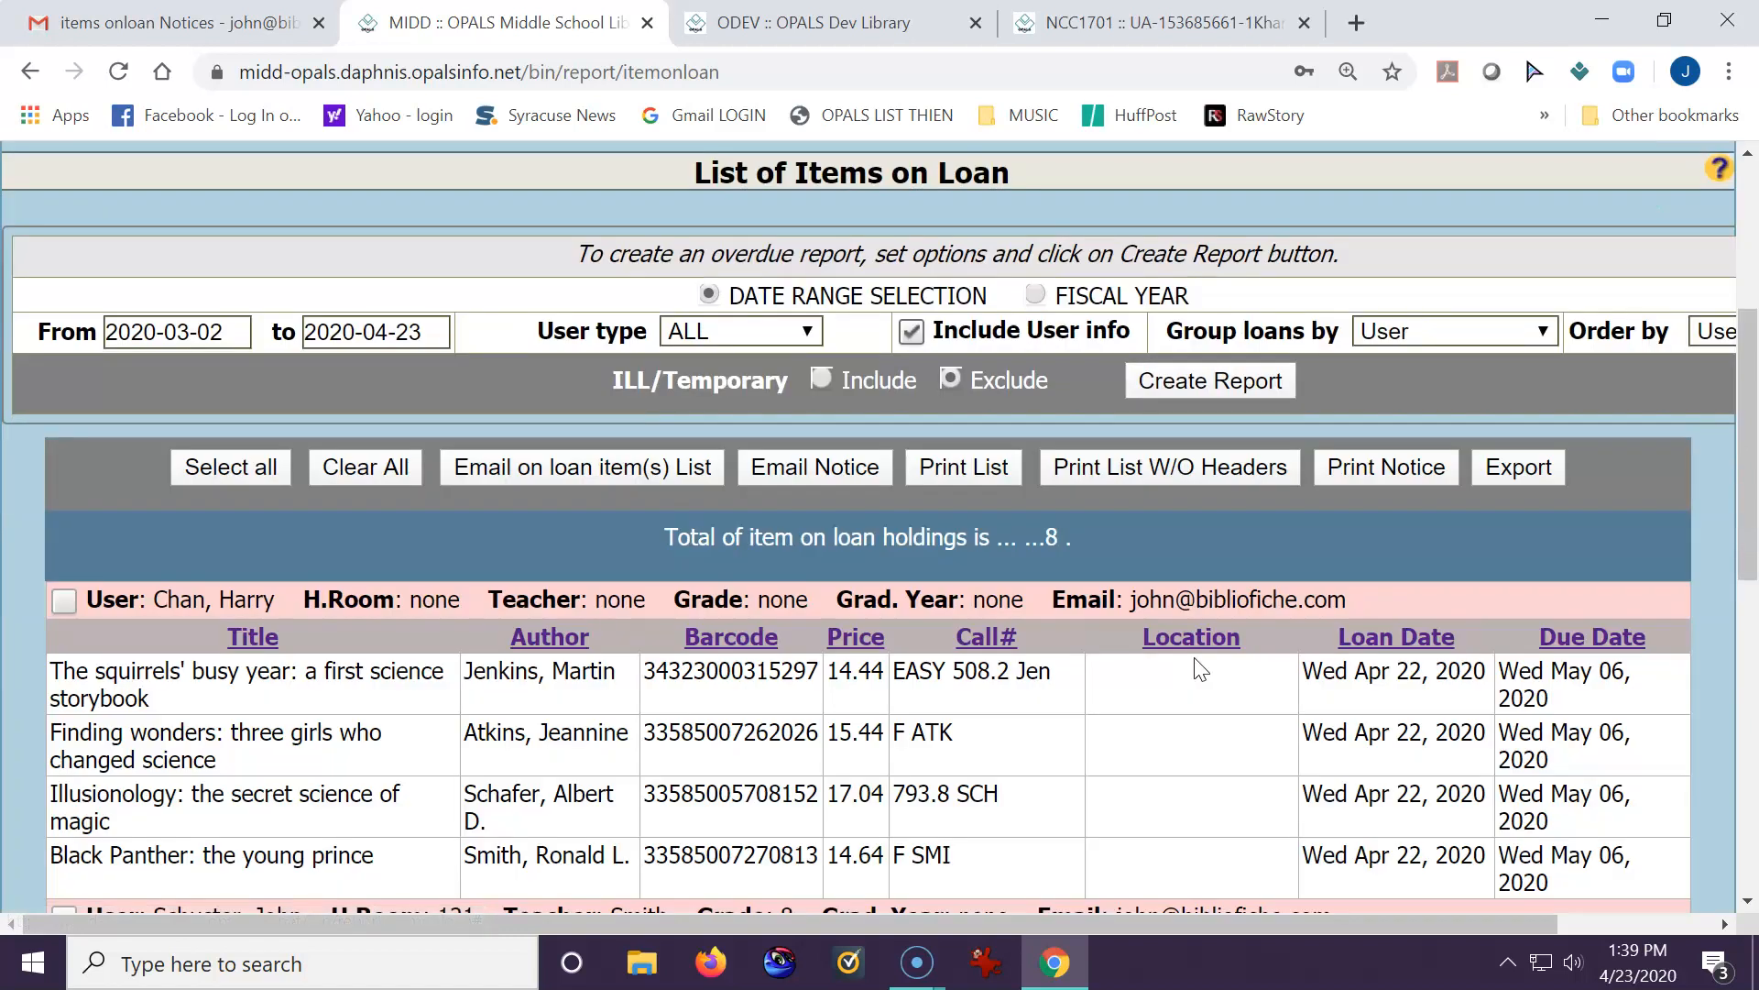
scroll(1201, 669, "down", 3)
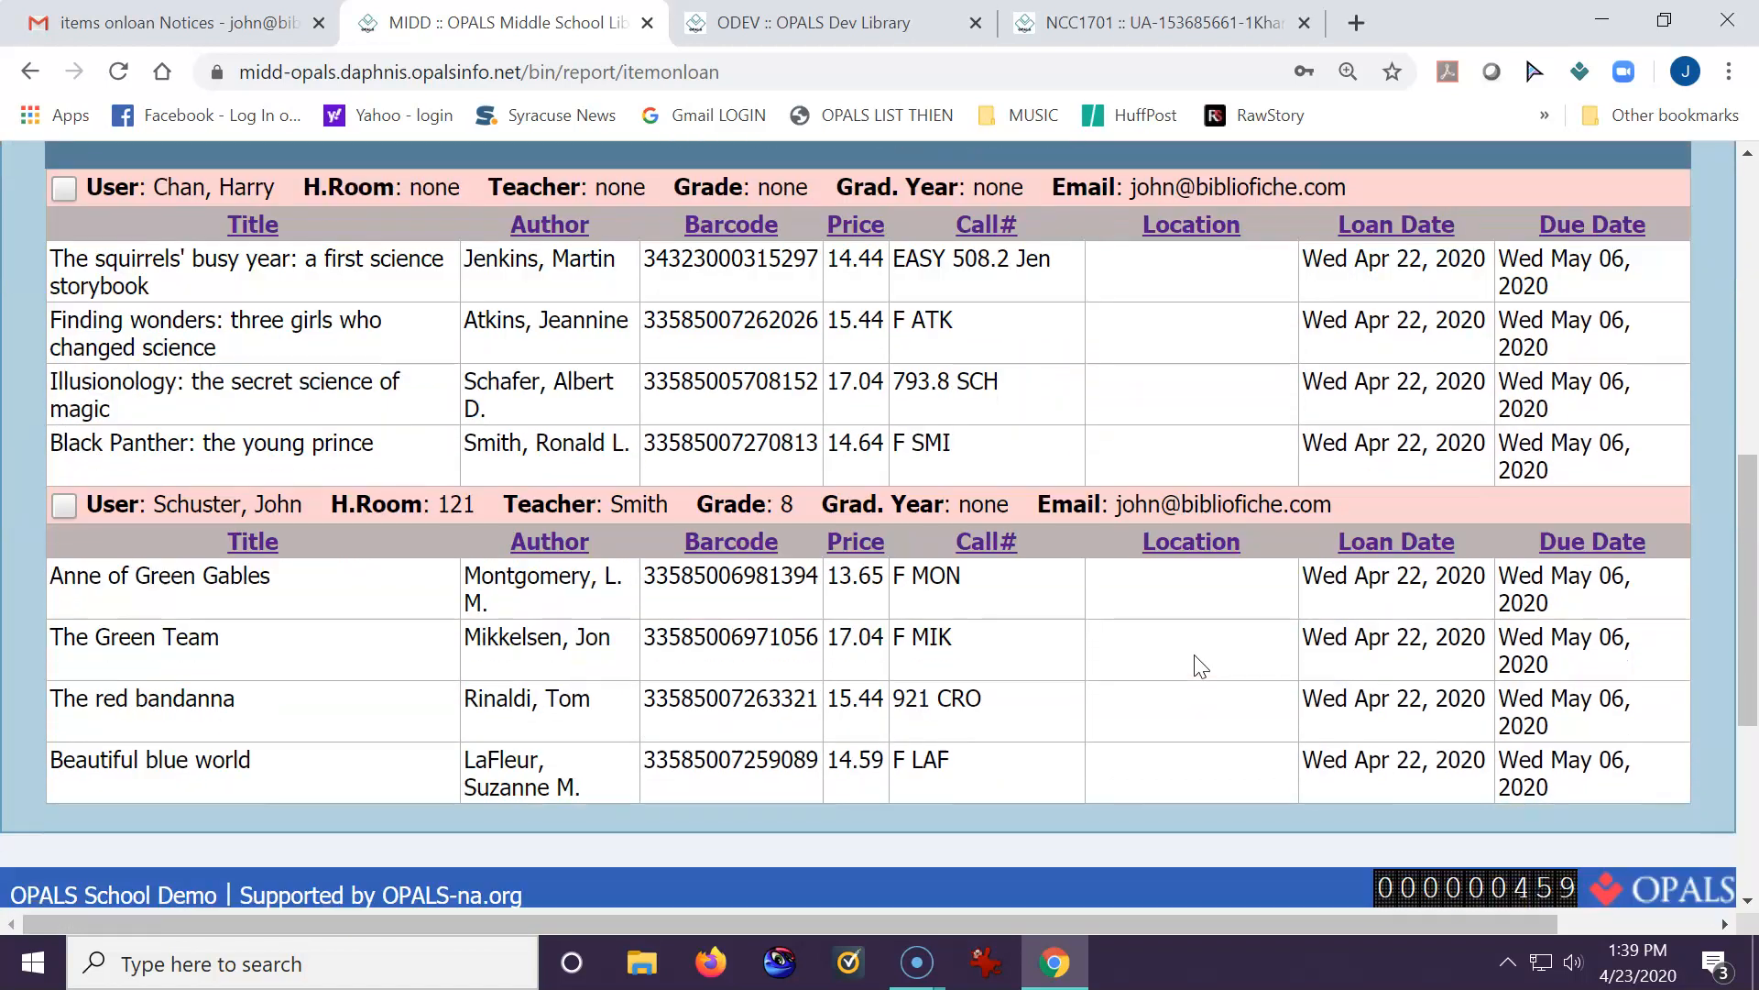
left_click(1226, 652)
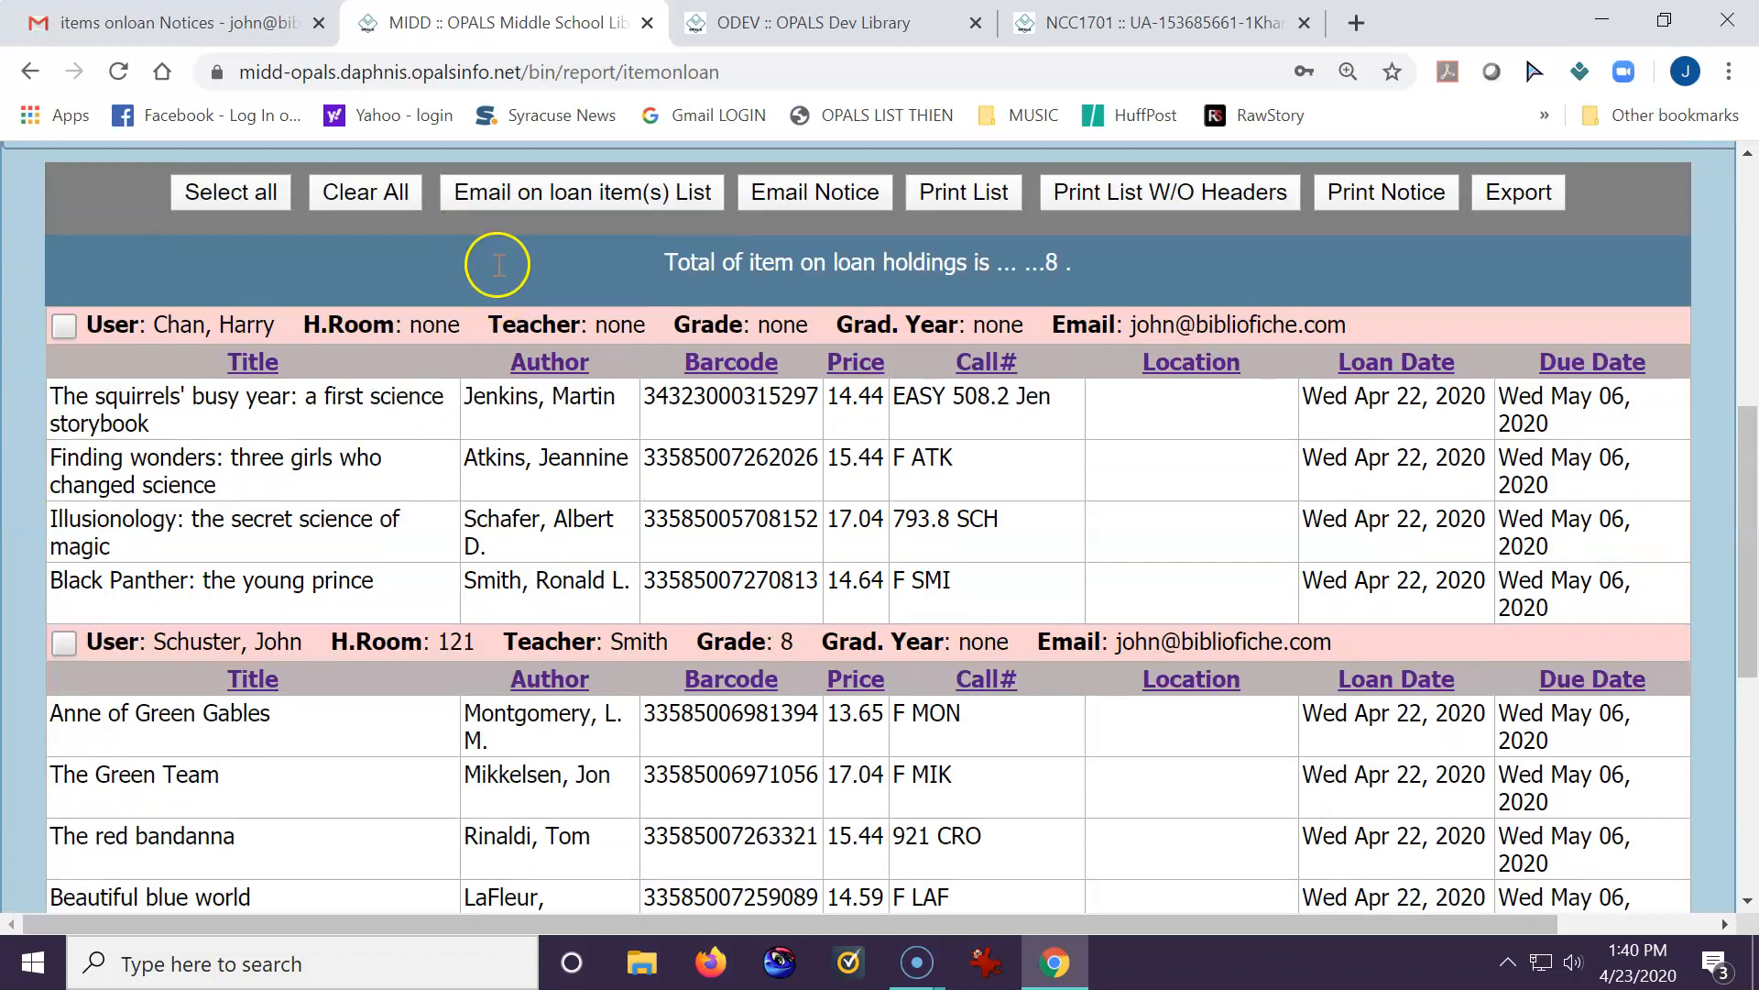
scroll(495, 265, "up", 1)
left_click(209, 200)
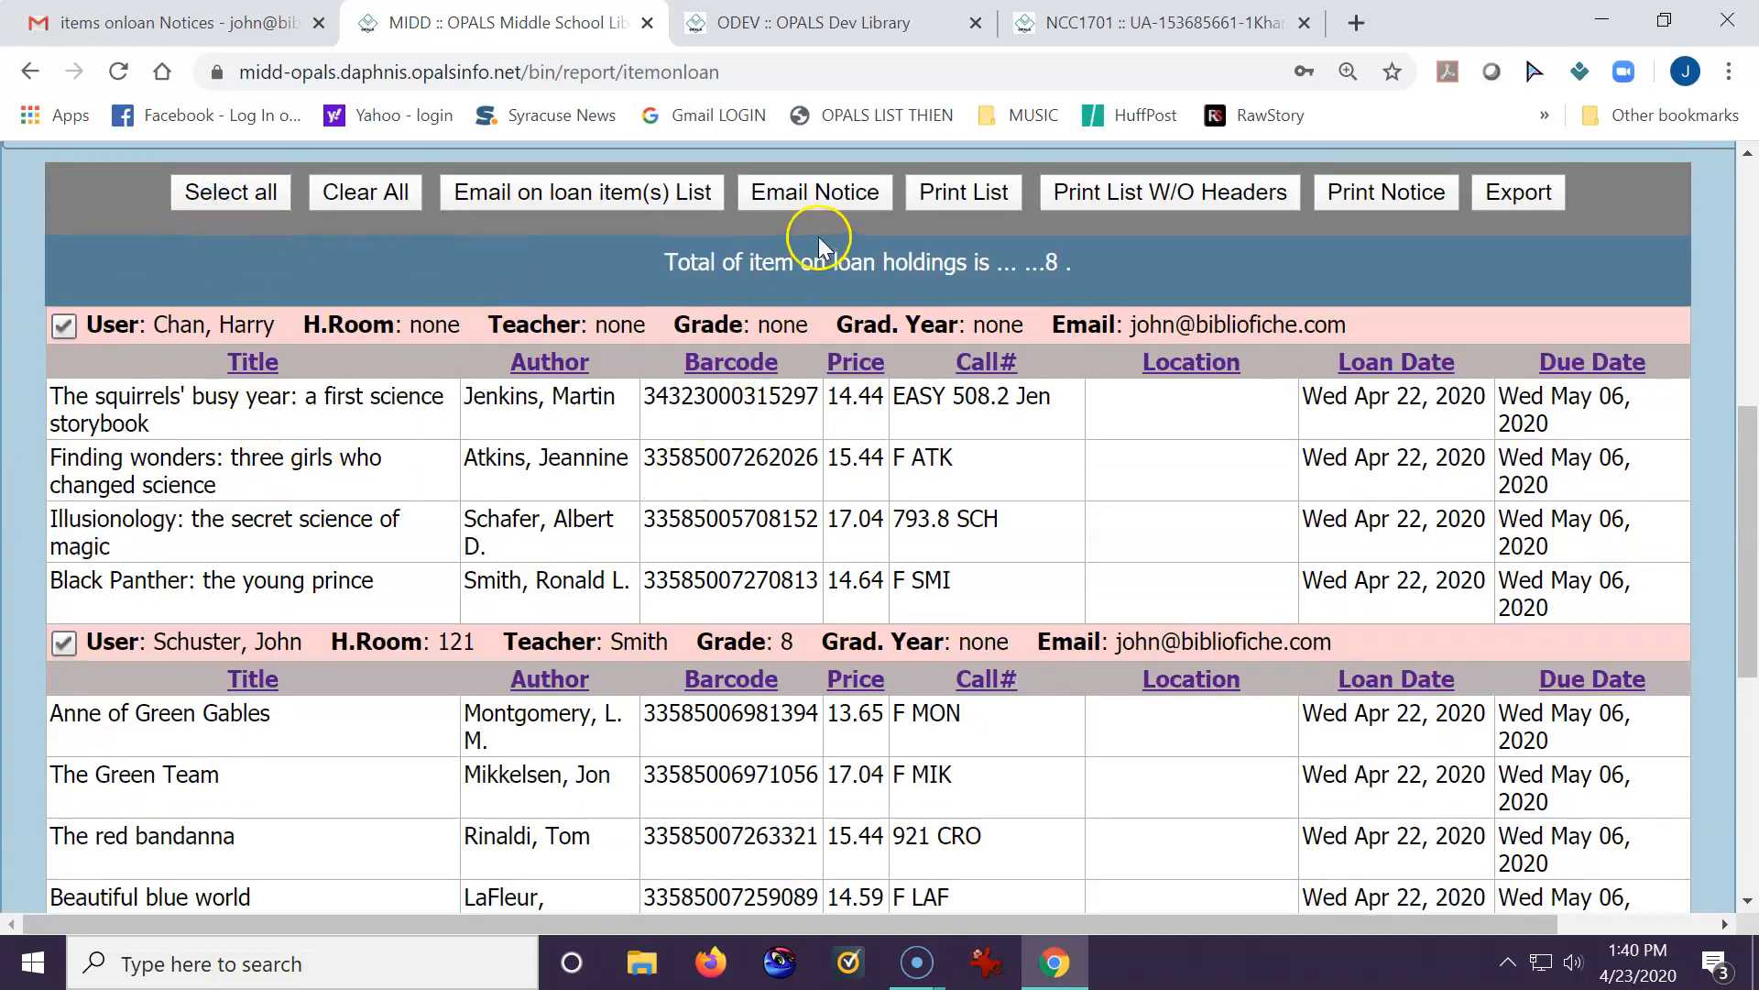
left_click(827, 196)
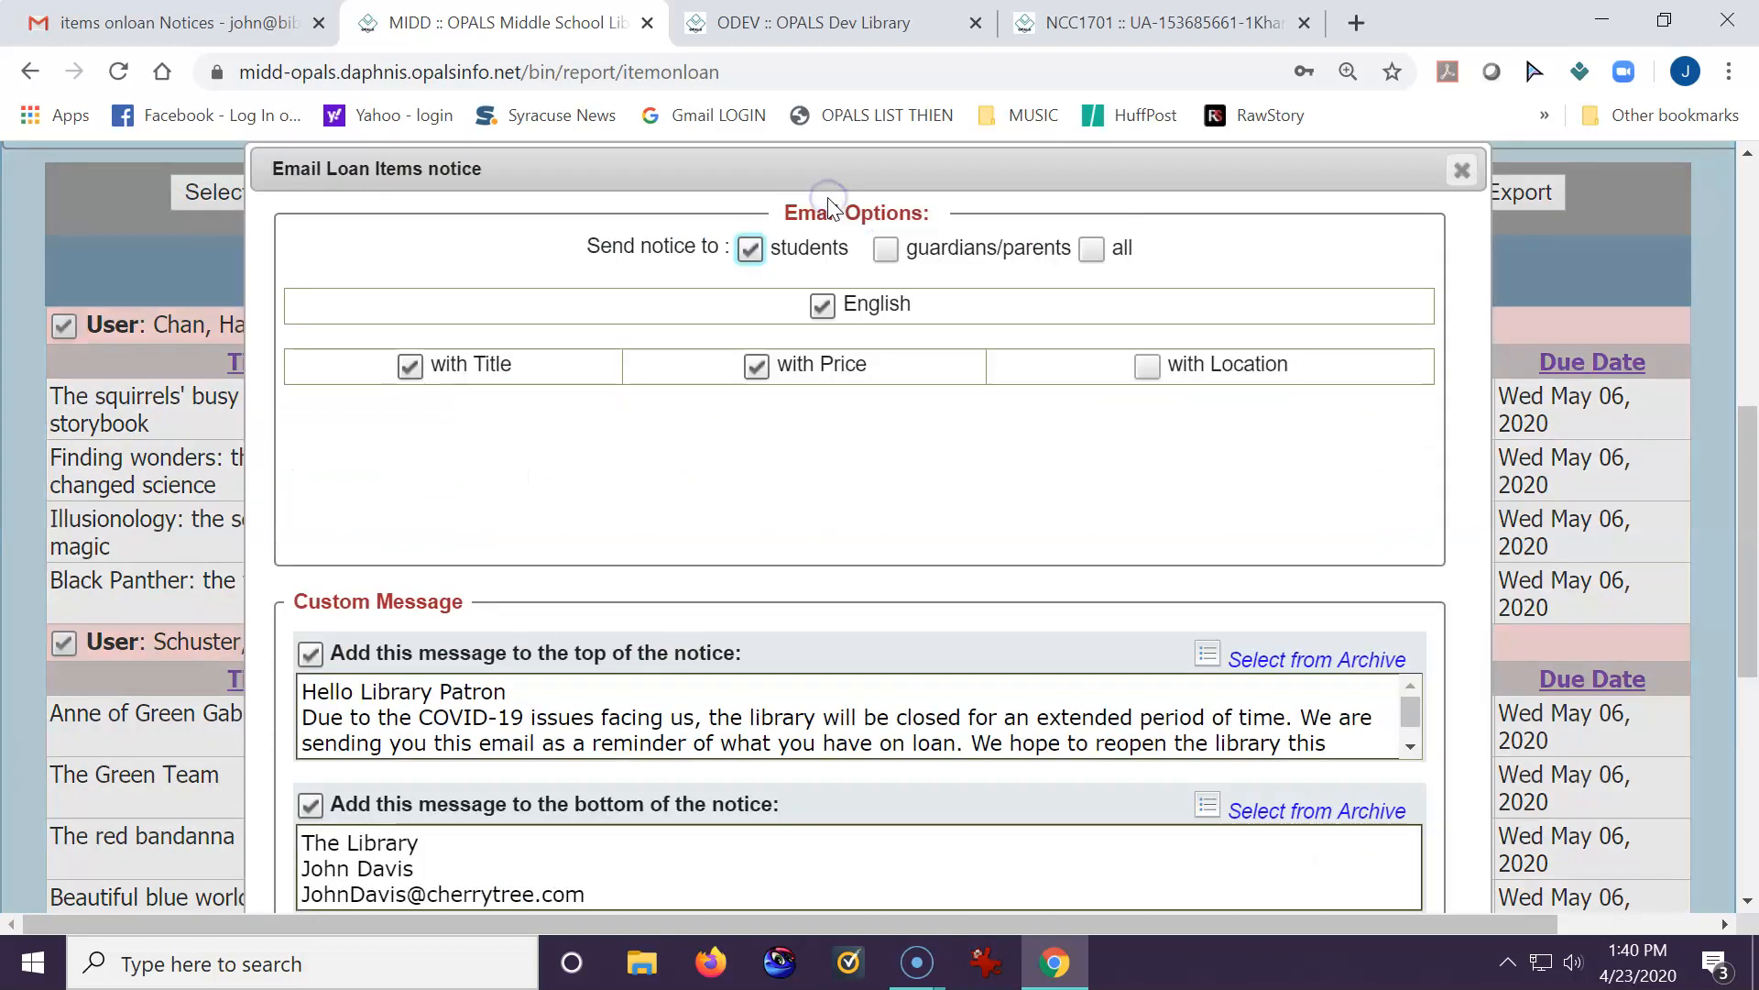
- Read through the custom message for the top of the notice, email the notice to the selected users and dismiss the sending summary
scroll(865, 333, "down", 3)
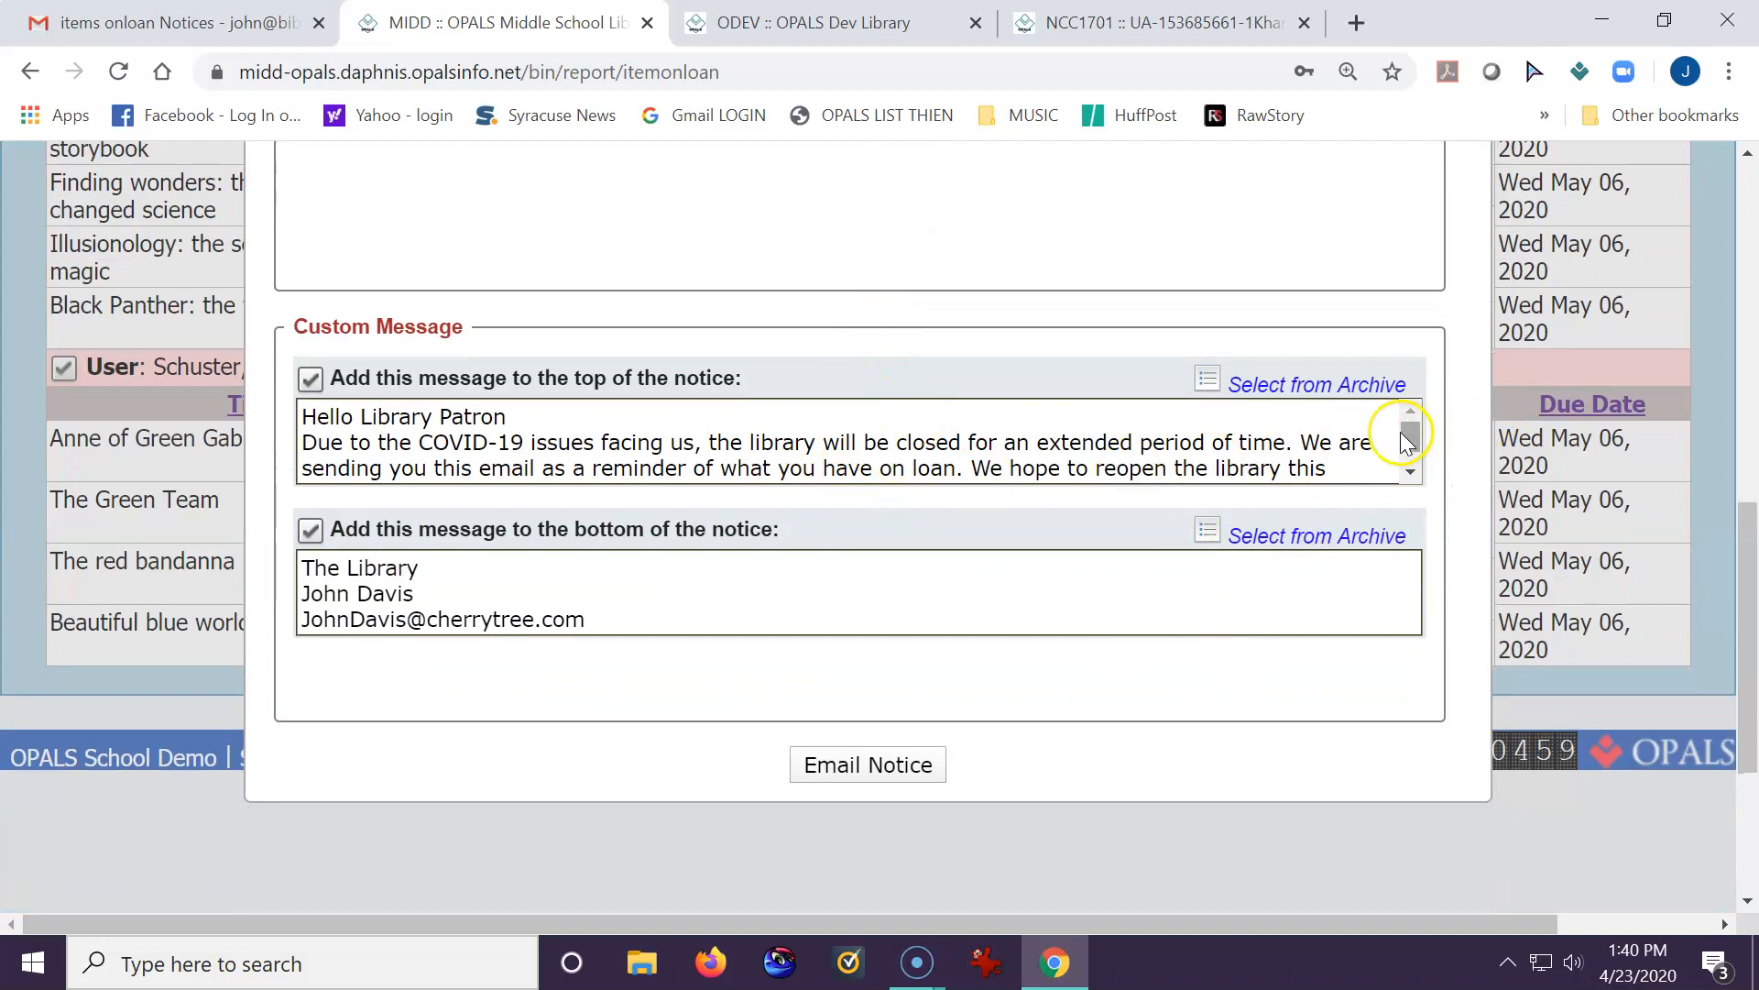
left_click_drag(1408, 439, 1409, 452)
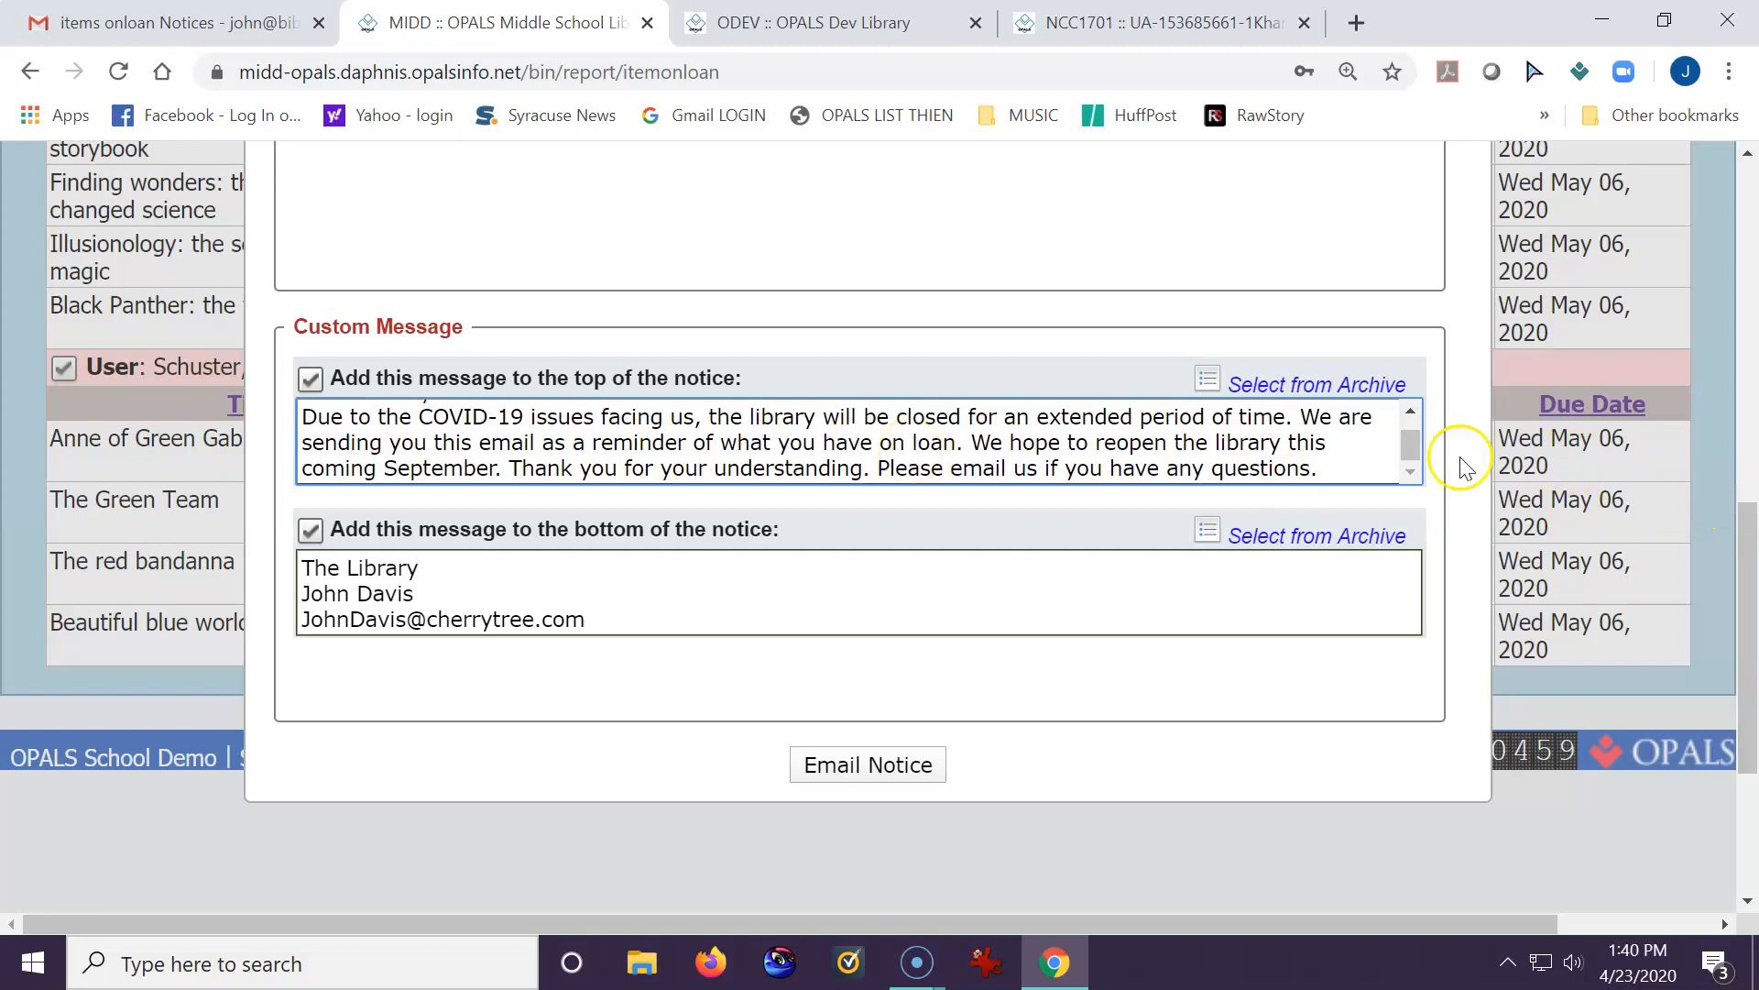
left_click_drag(1411, 448, 1412, 447)
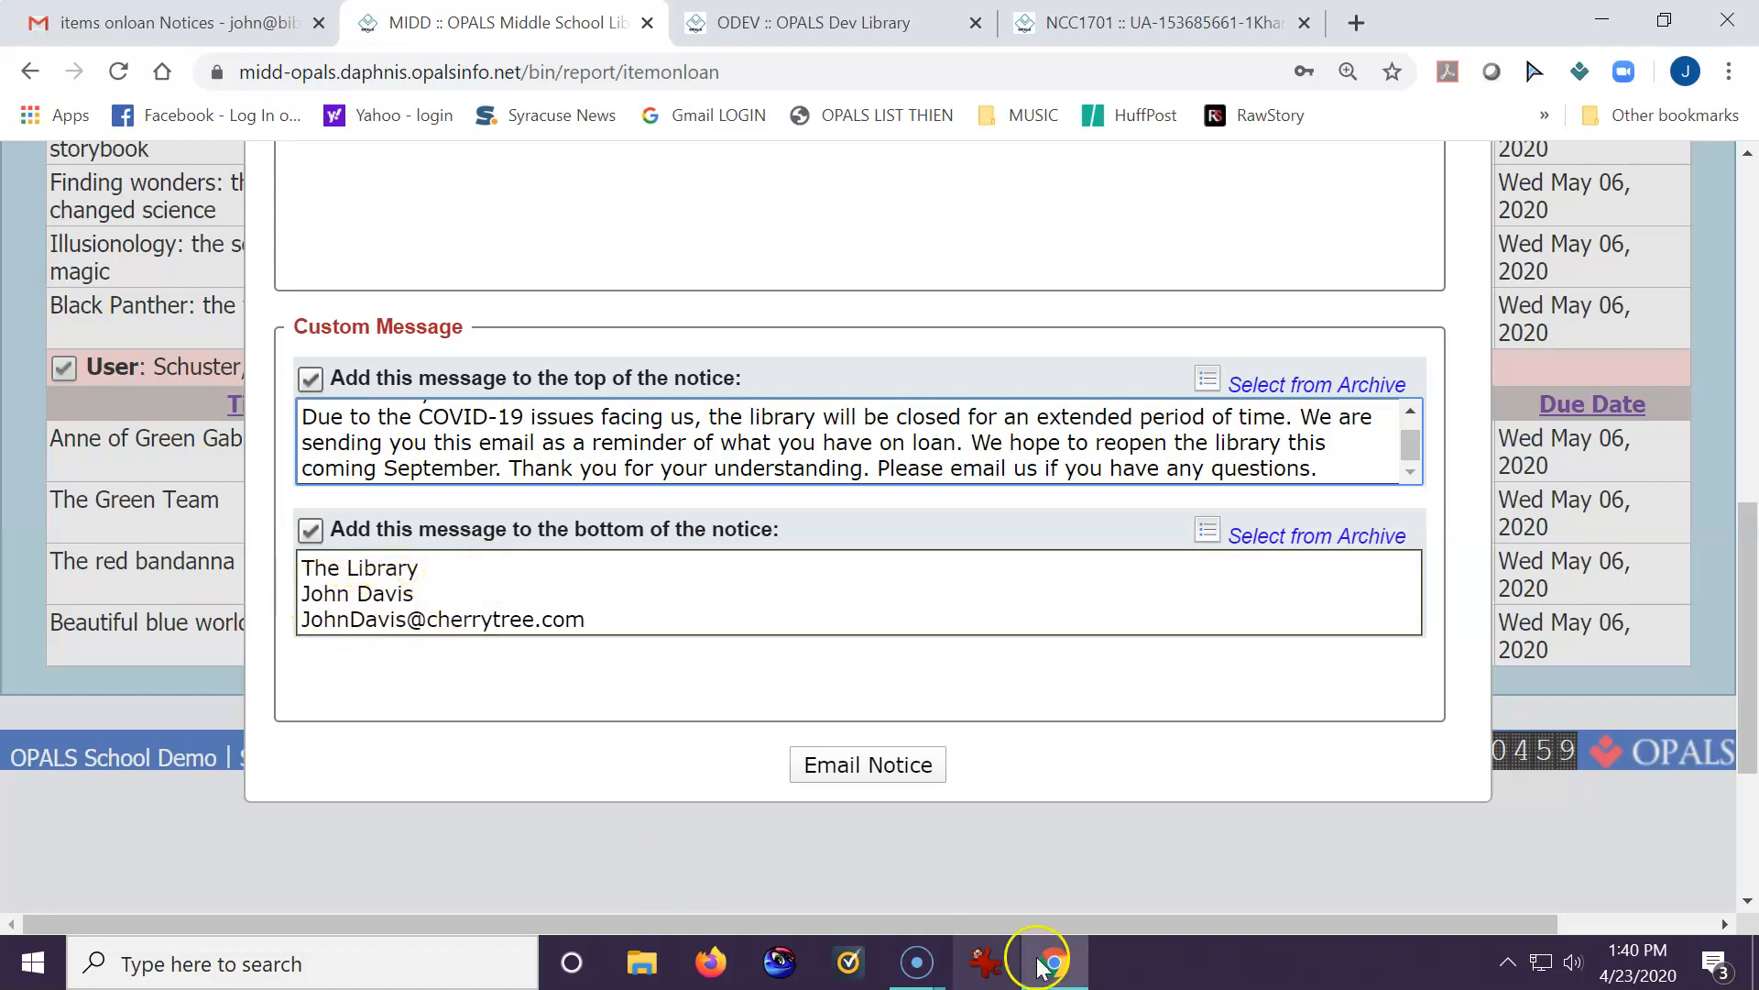
left_click(868, 775)
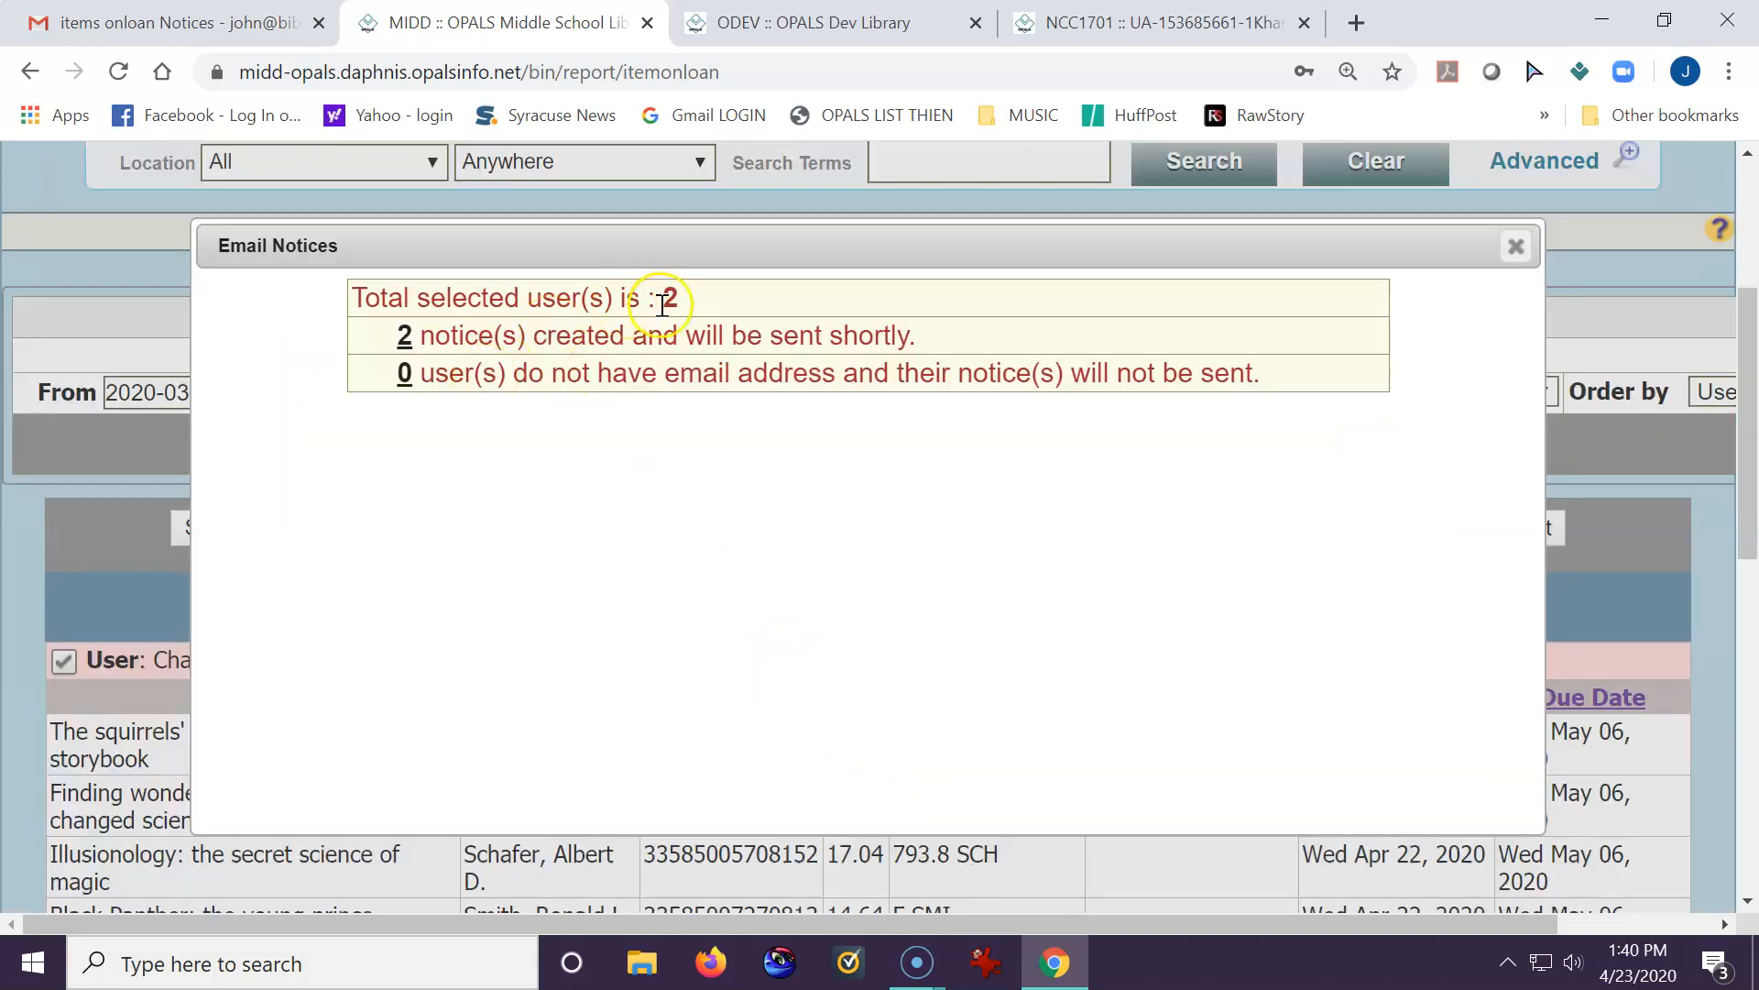
left_click(1517, 248)
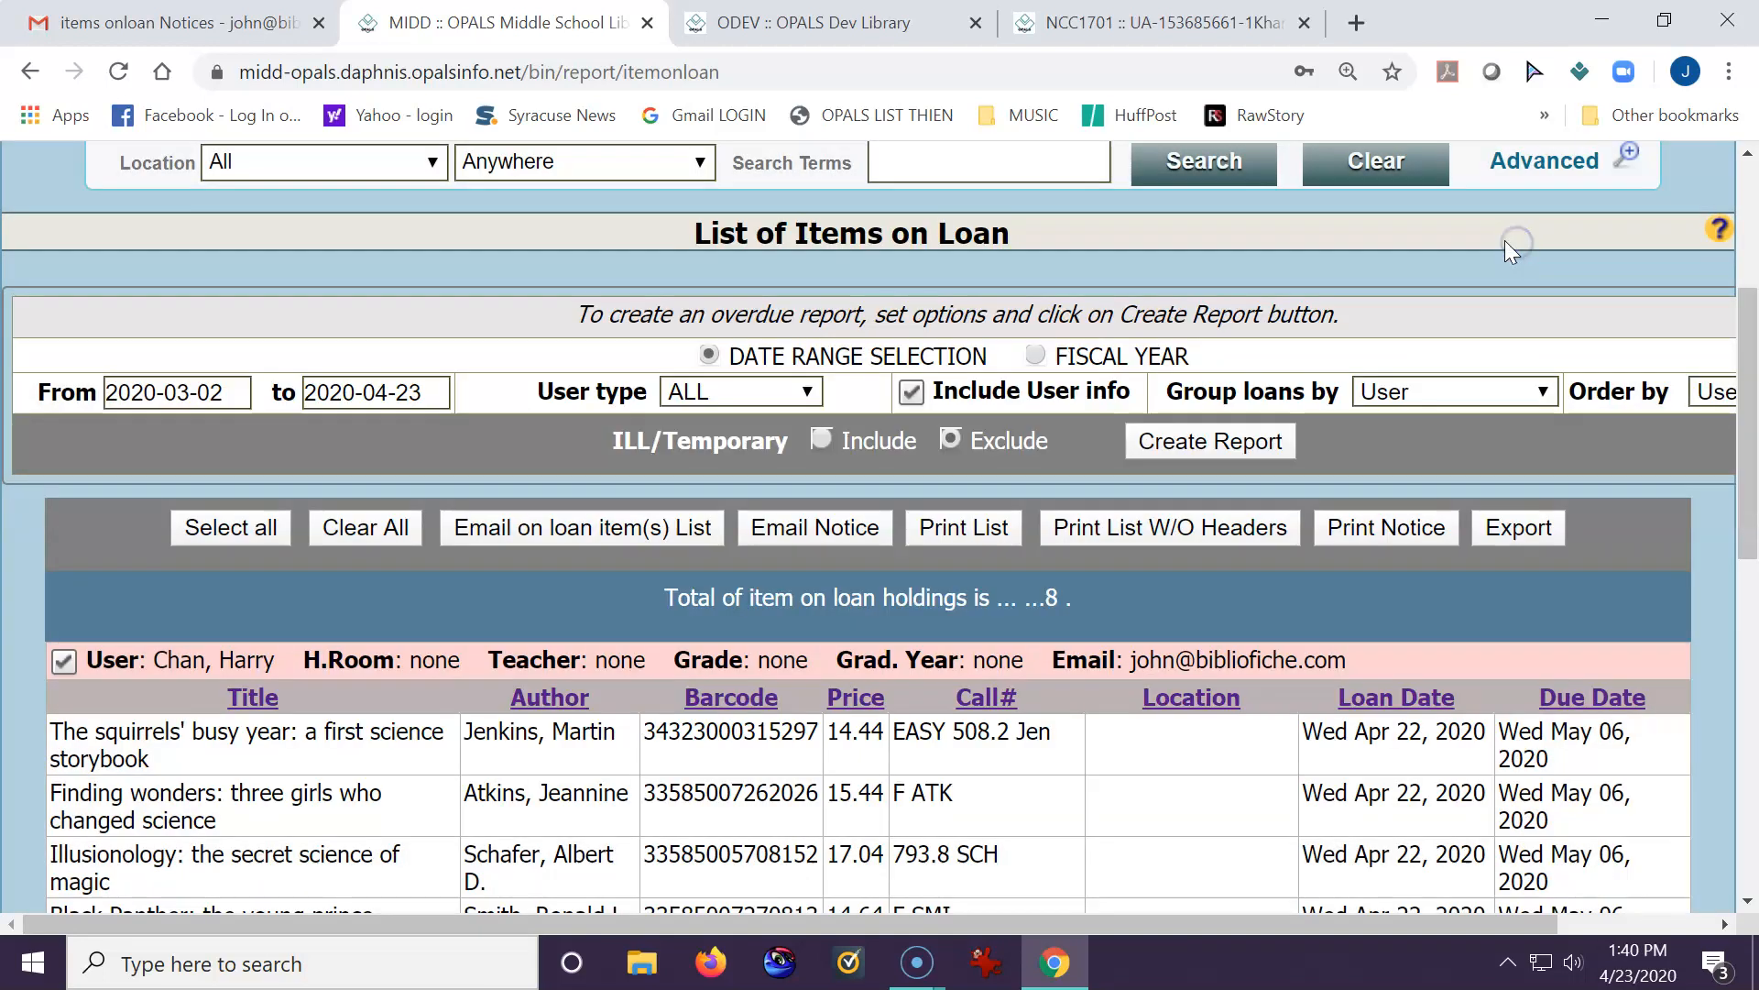
- Switch to Gmail and examine the received on-loan notice, including its custom message, items table and library signature
left_click(133, 26)
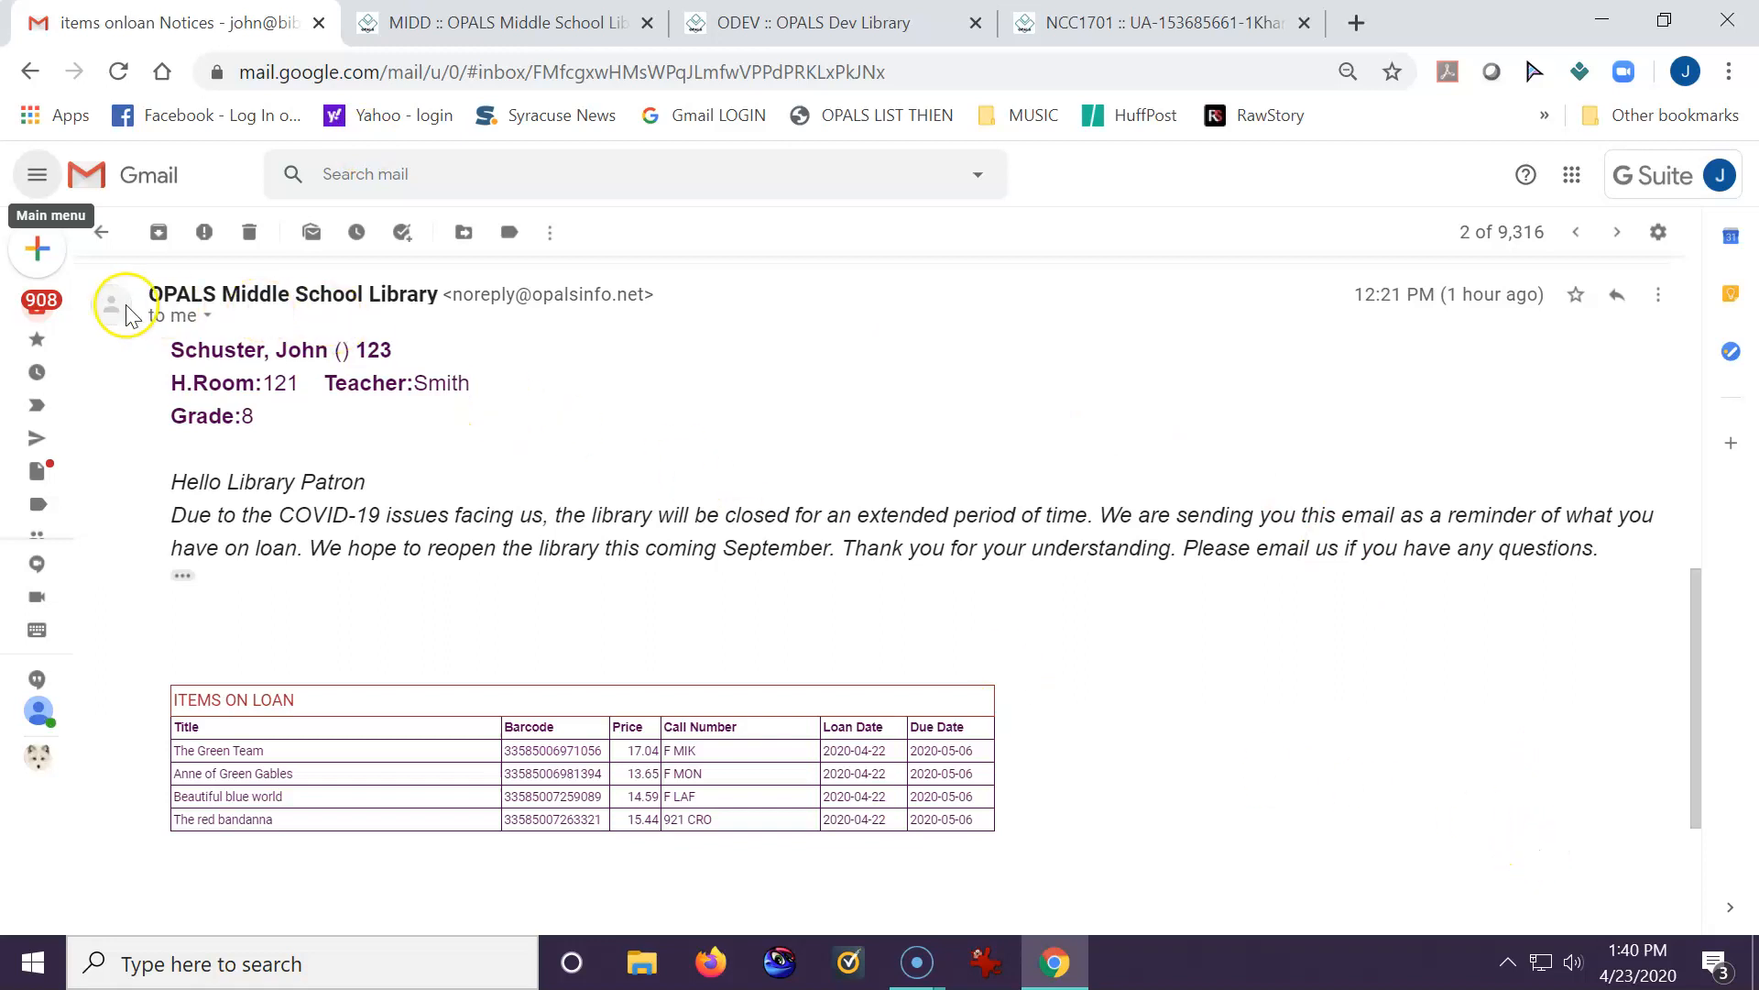
mouse_move(287, 296)
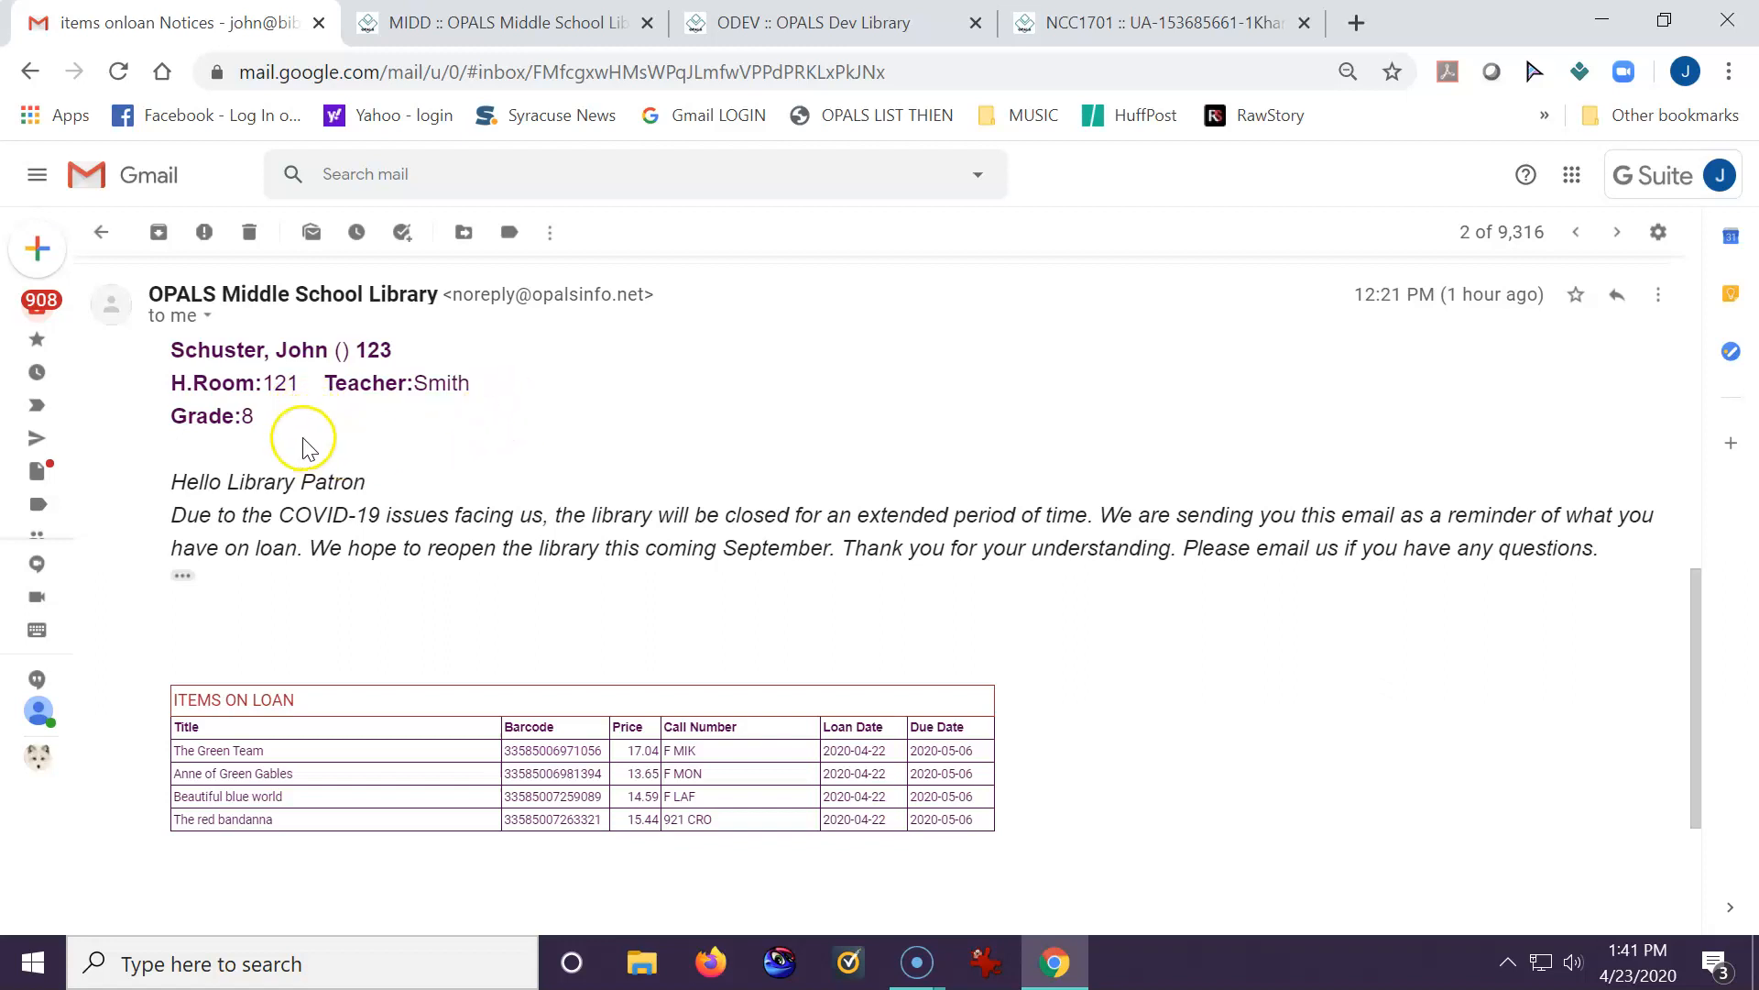
scroll(1402, 561, "down", 2)
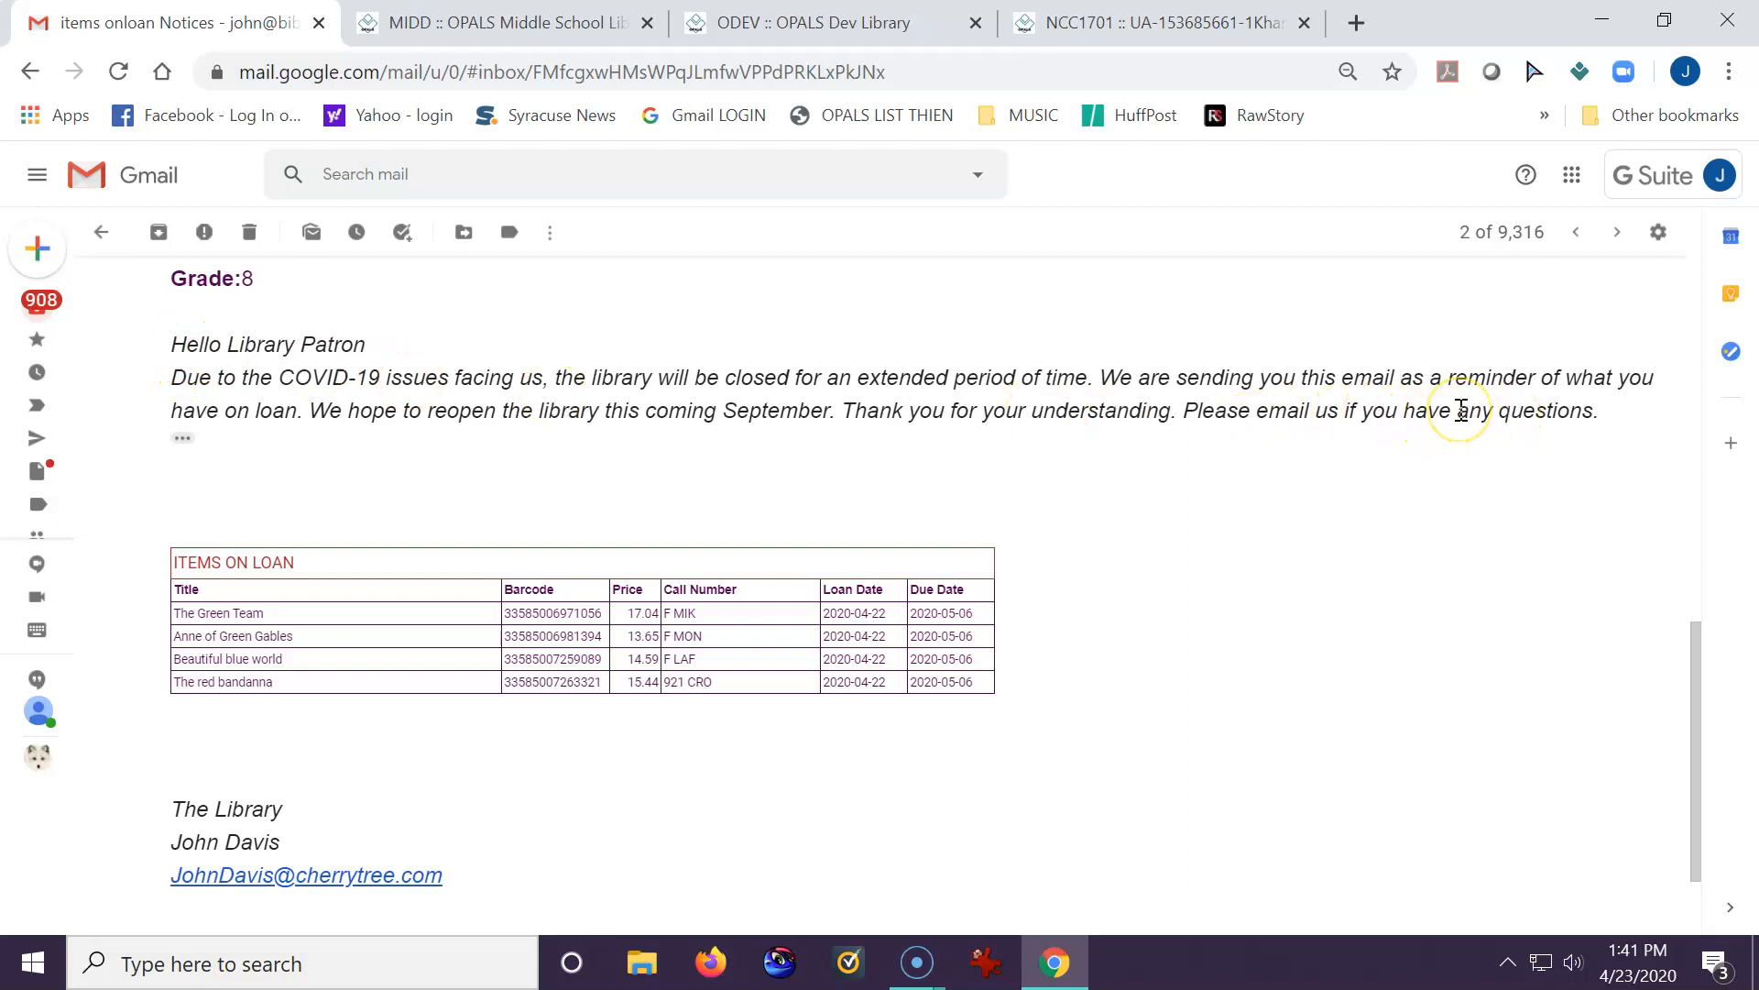
scroll(1457, 431, "down", 2)
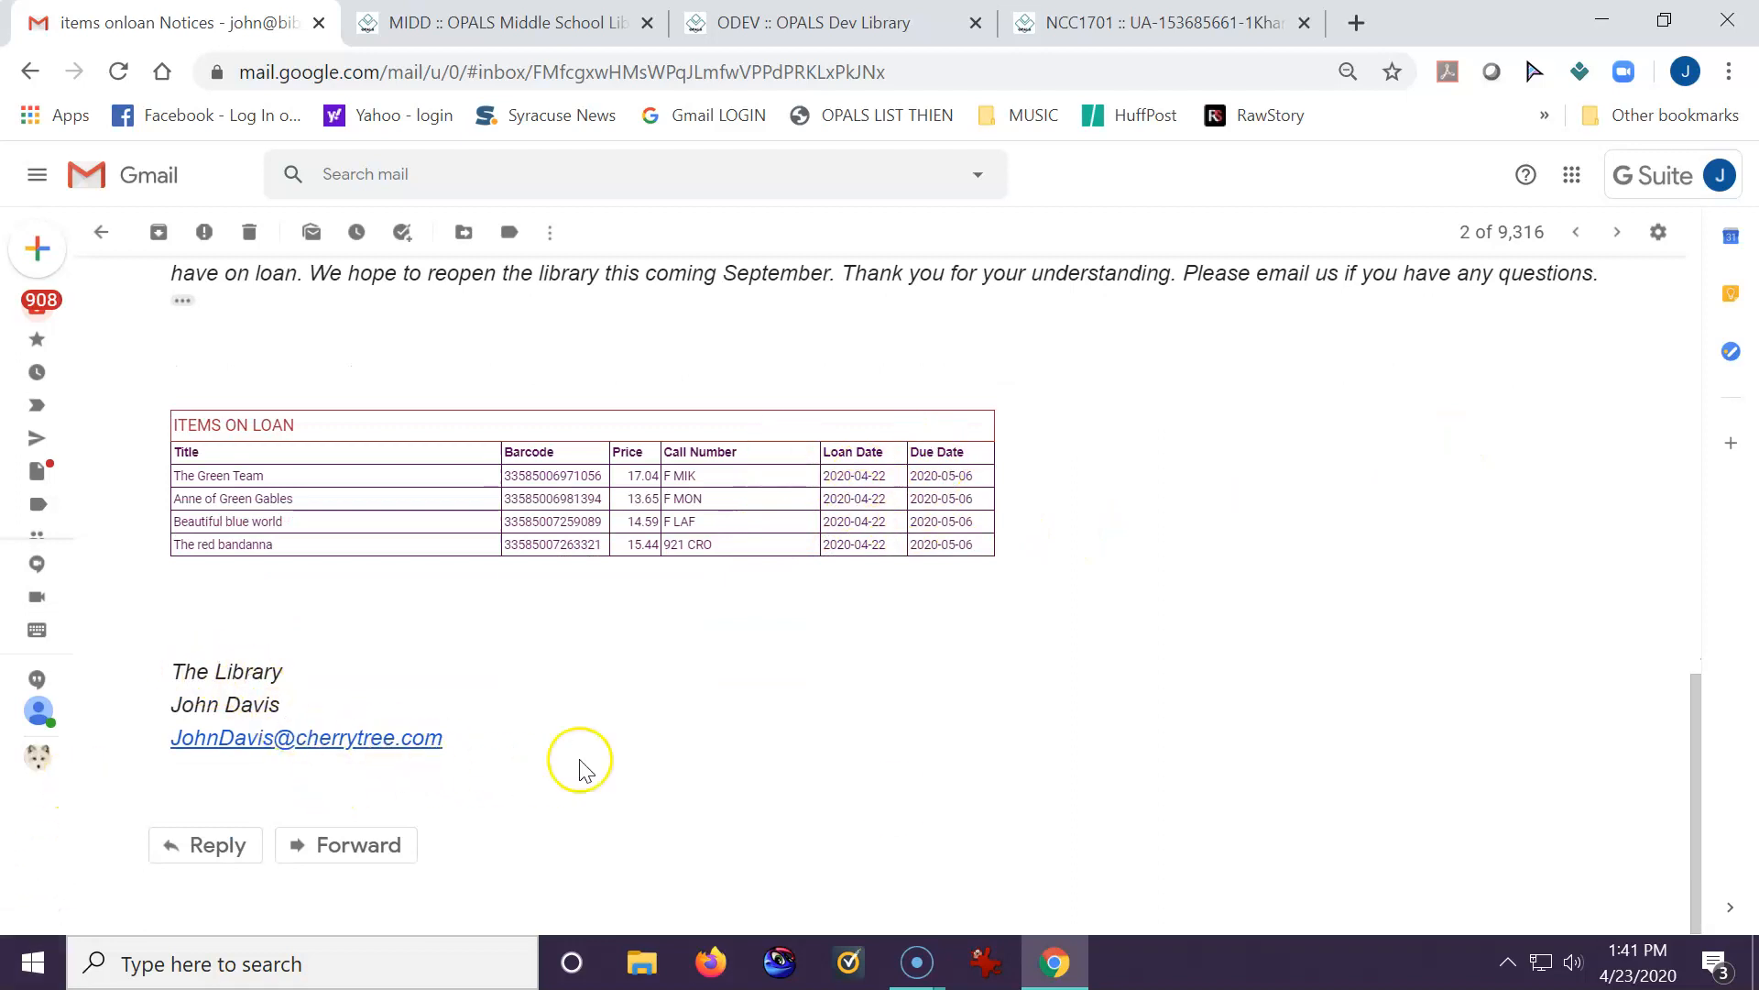
- Return to the OPALS Middle School Library report and look over the loaned items and their due dates
left_click(527, 25)
scroll(1134, 641, "down", 5)
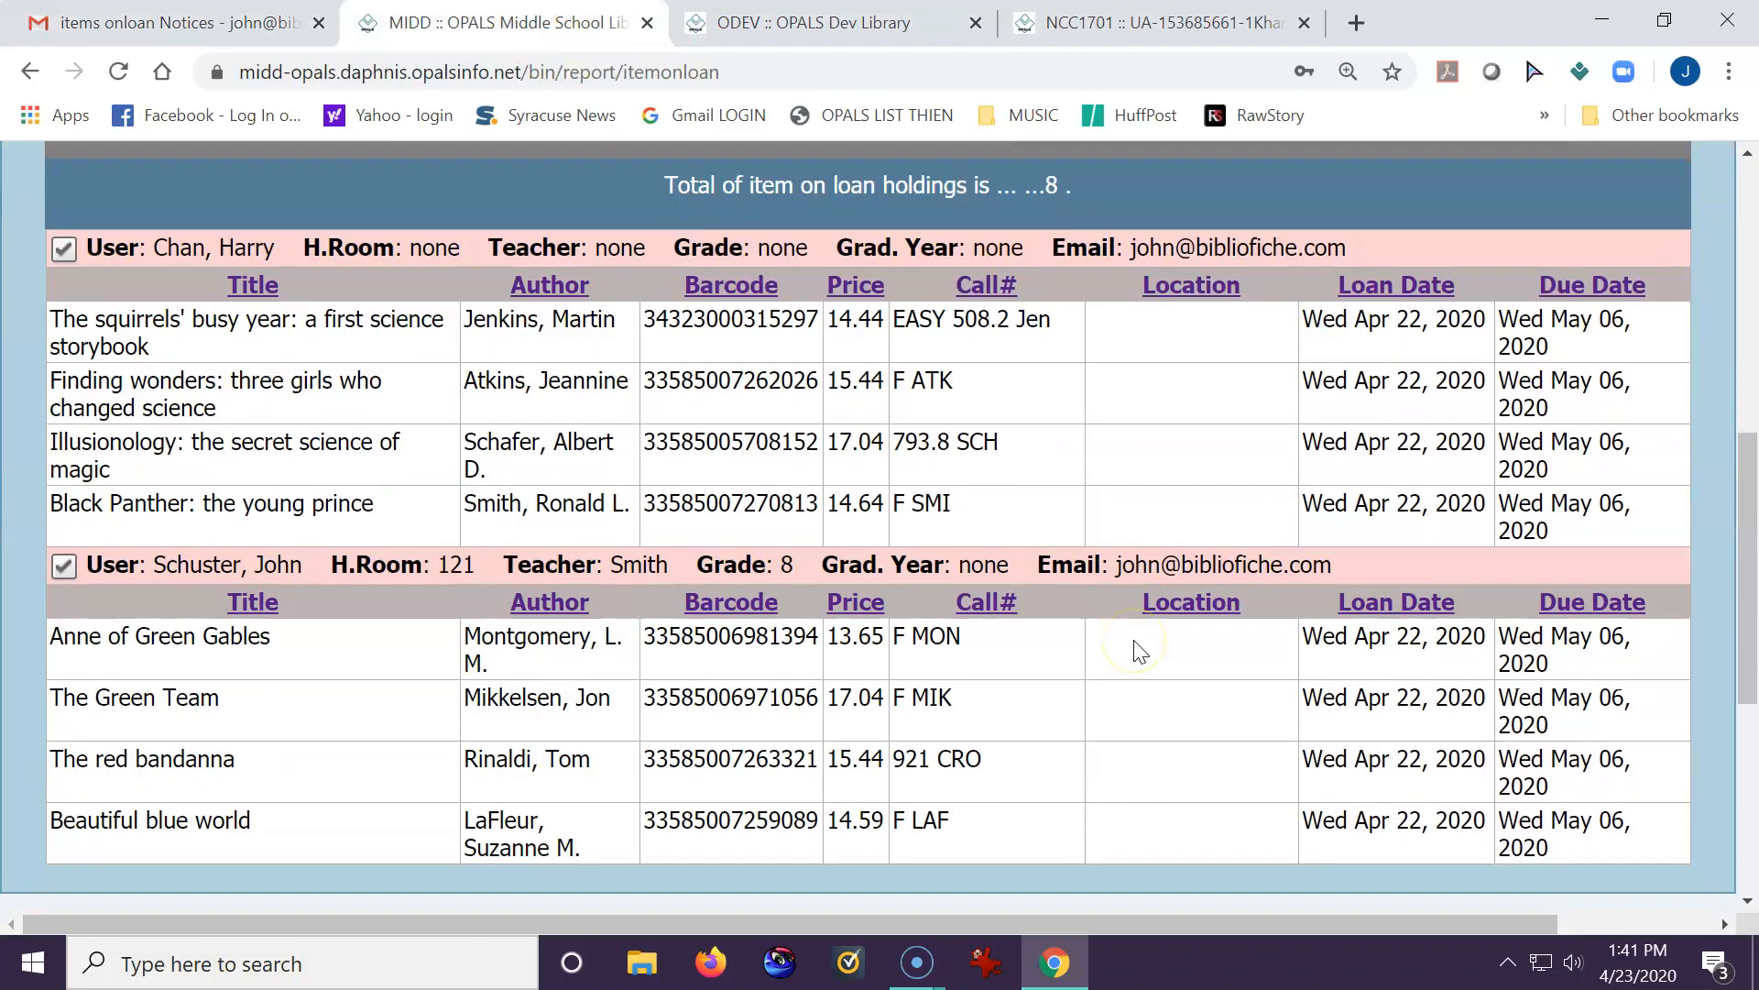
left_click(1140, 646)
scroll(1136, 641, "up", 2)
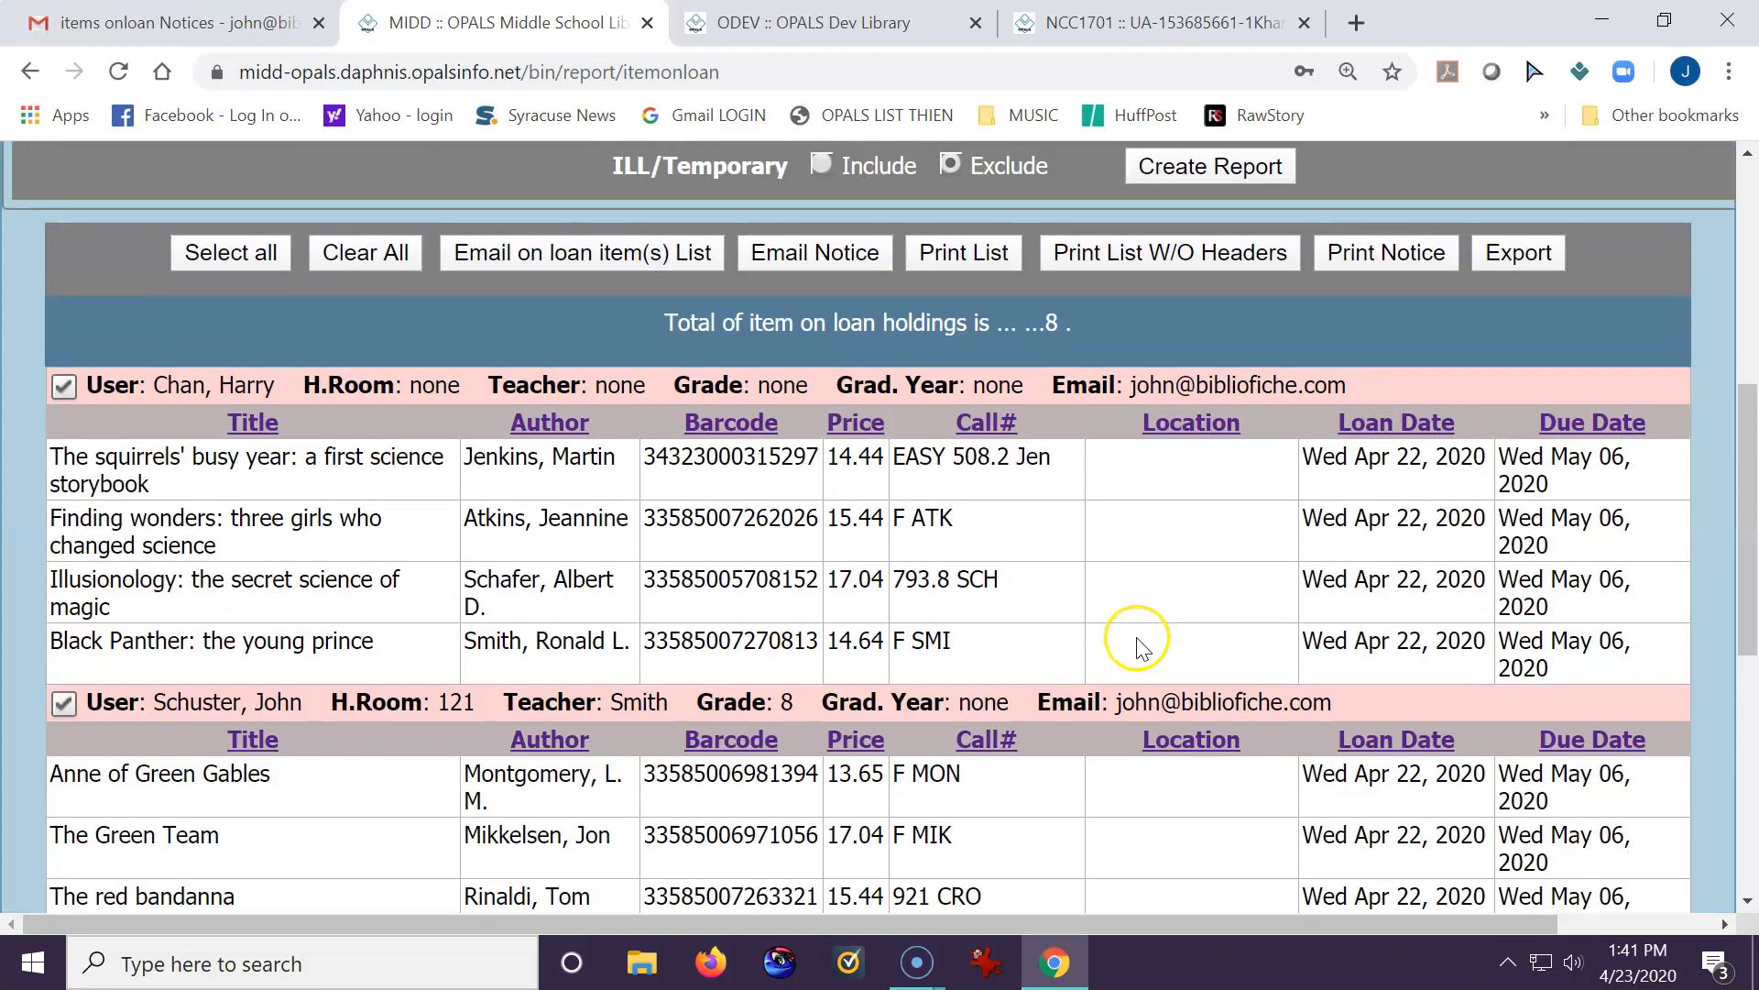
- Switch to the OPALS Dev Library on-loan report and examine the due dates listed for its users, including overdue items
left_click(797, 28)
scroll(1321, 363, "down", 5)
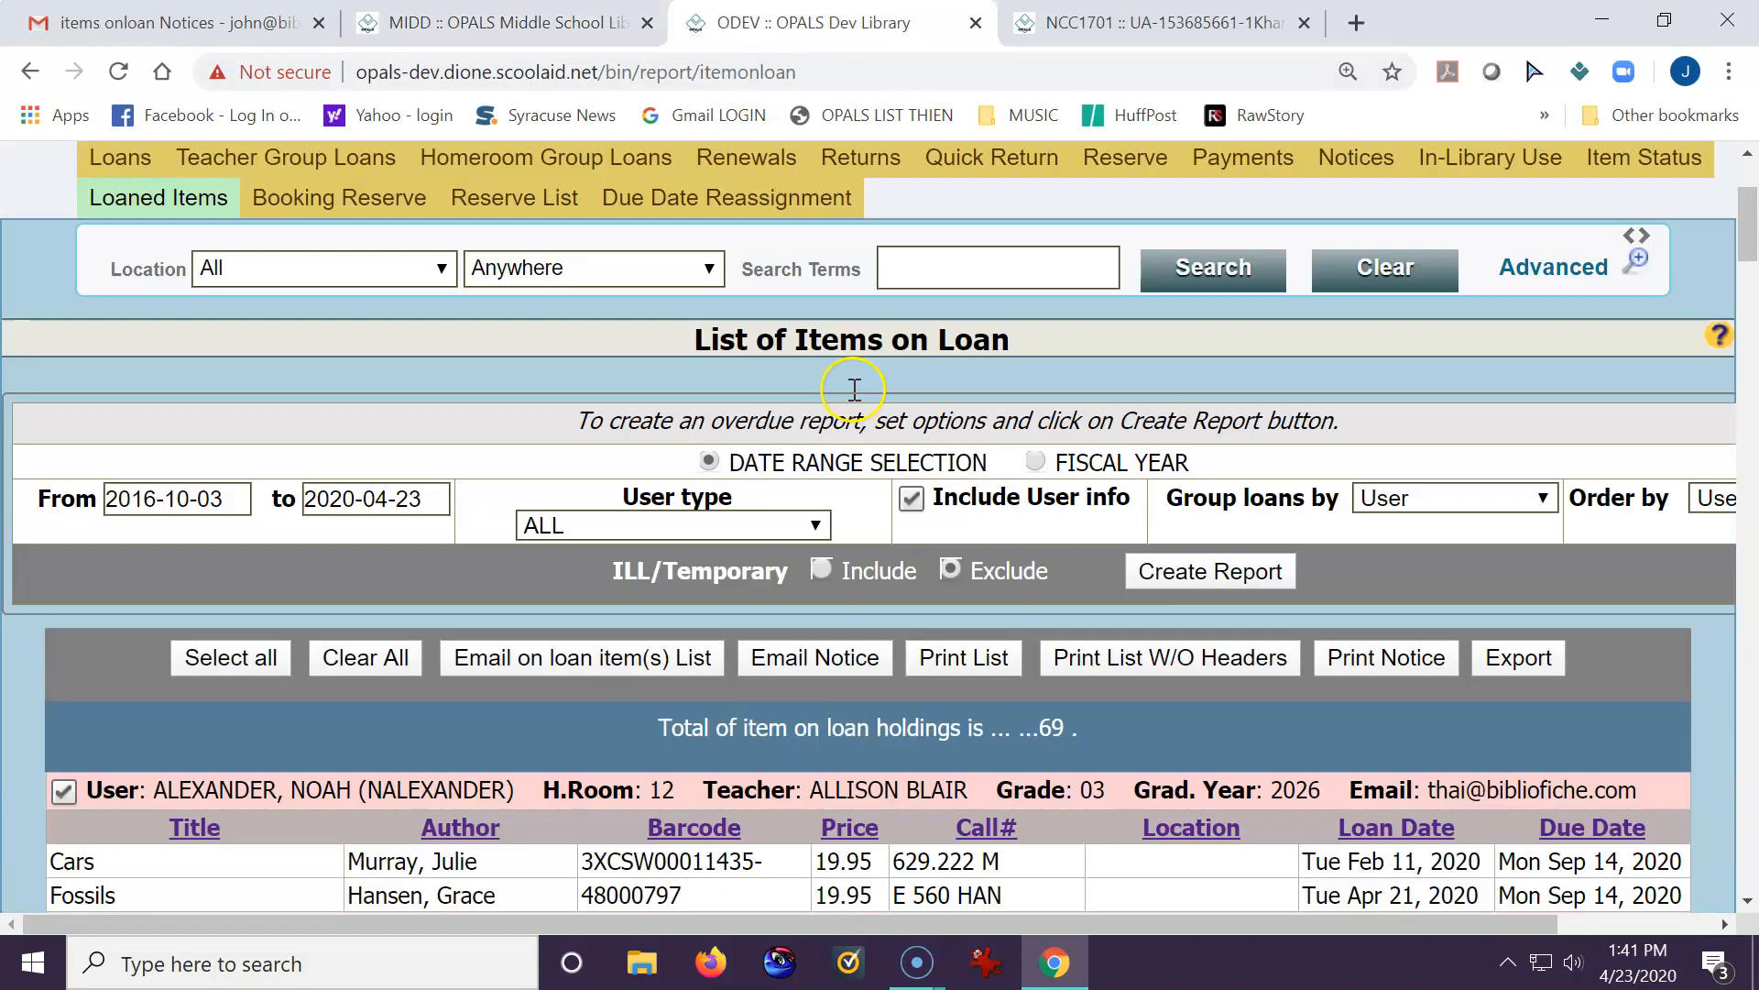
scroll(1321, 363, "down", 4)
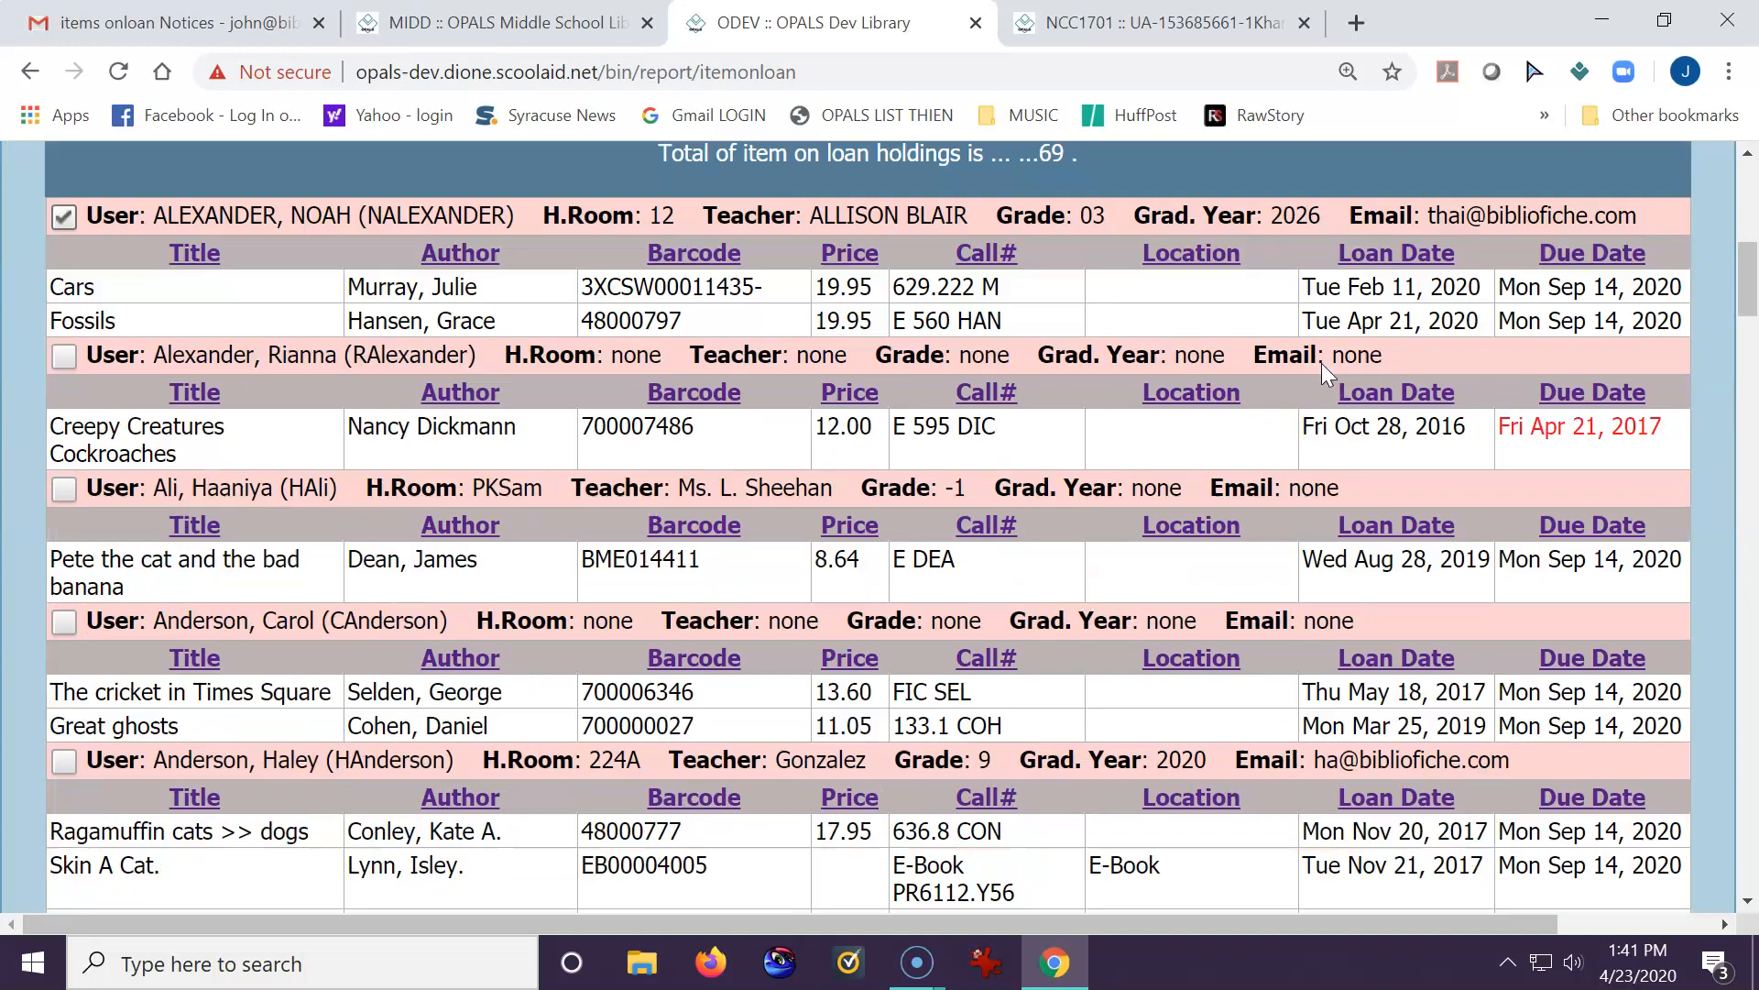
scroll(1558, 440, "down", 9)
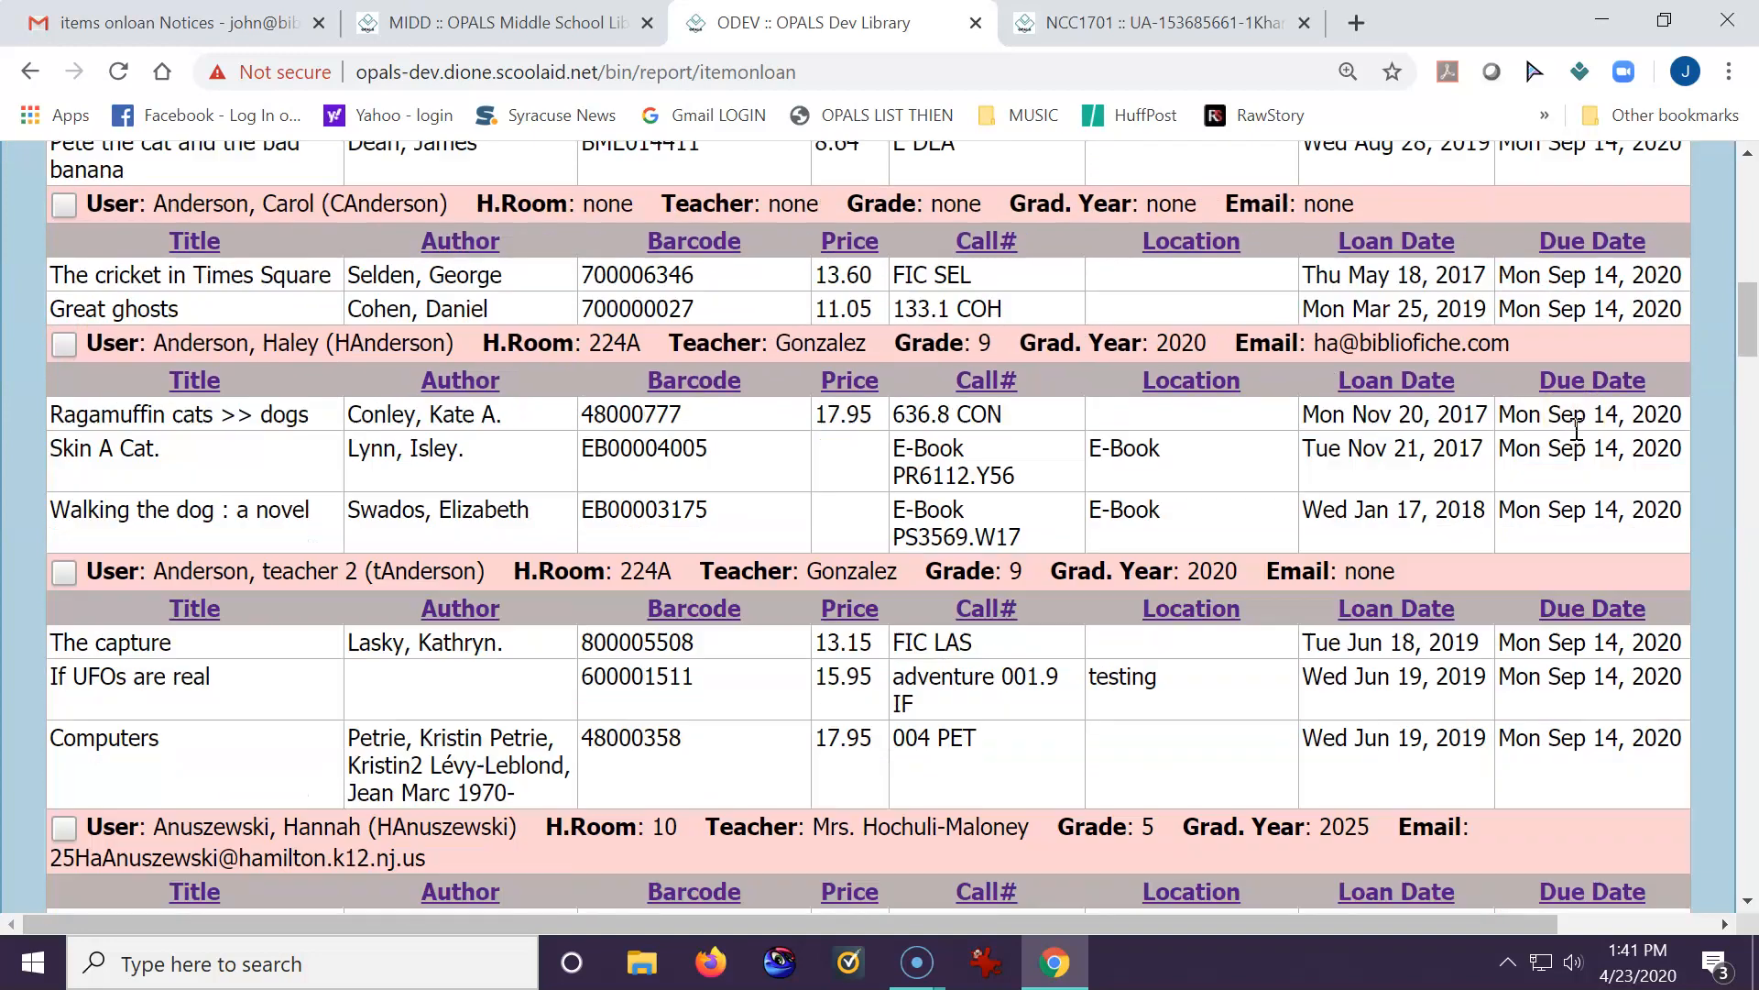
scroll(1576, 430, "down", 15)
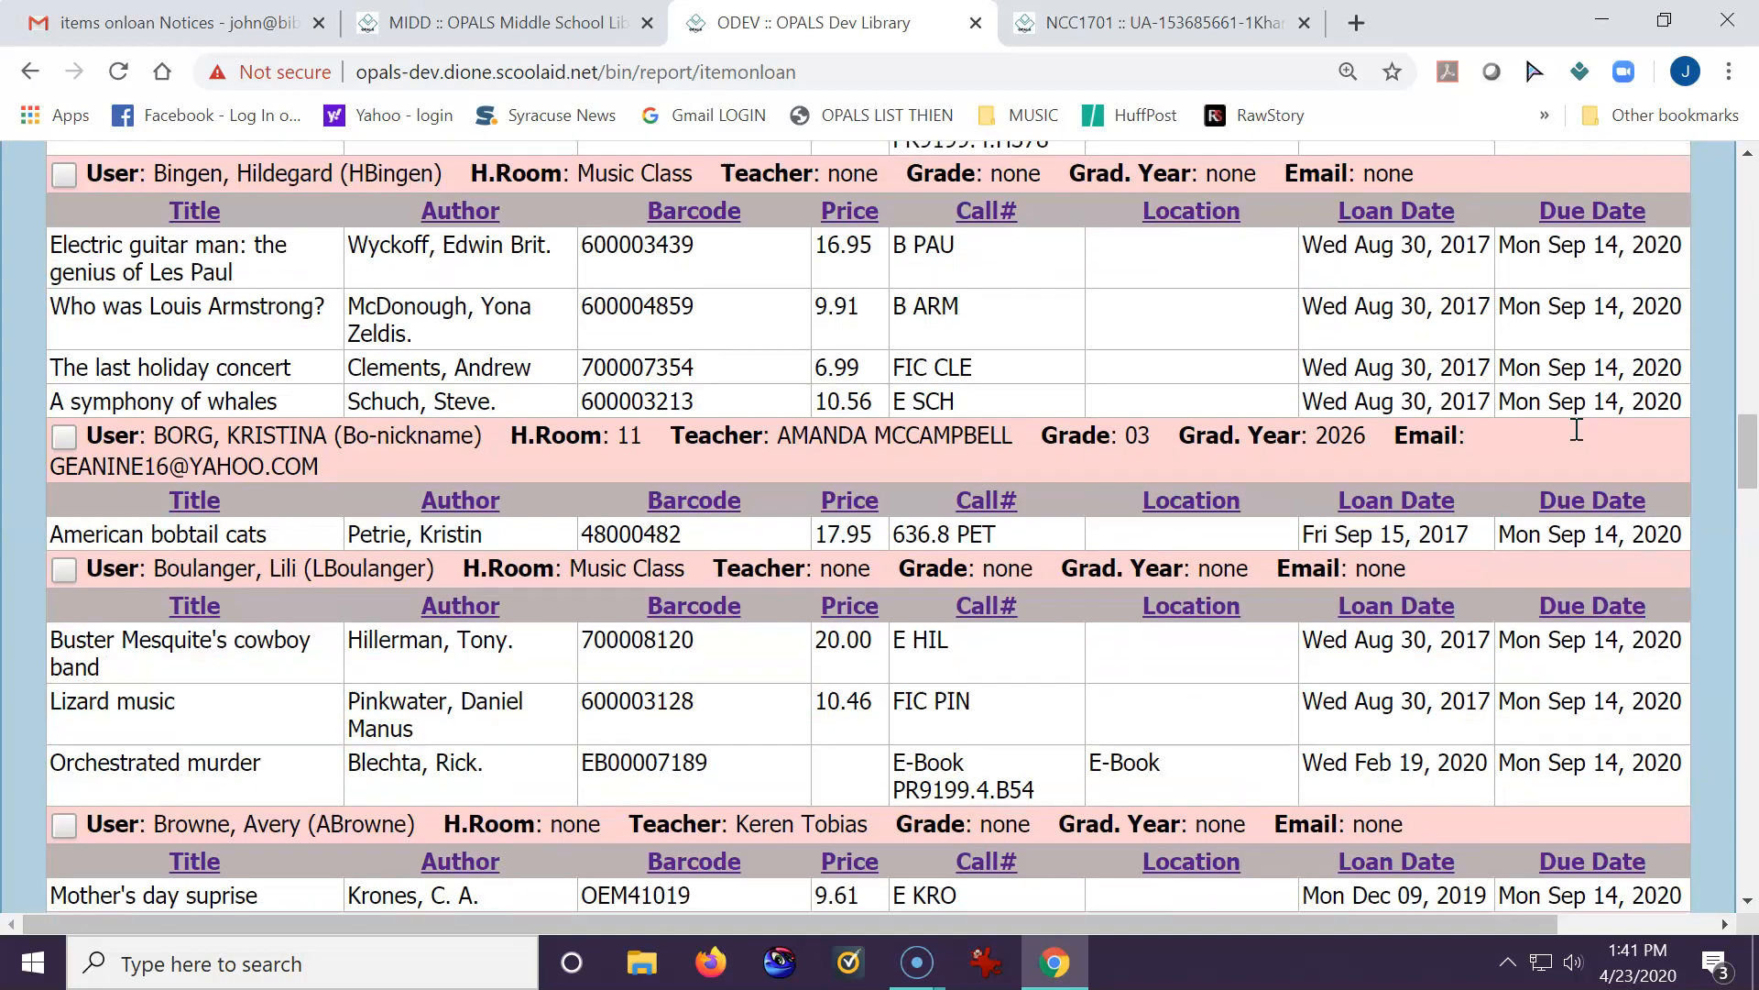
scroll(1576, 429, "down", 3)
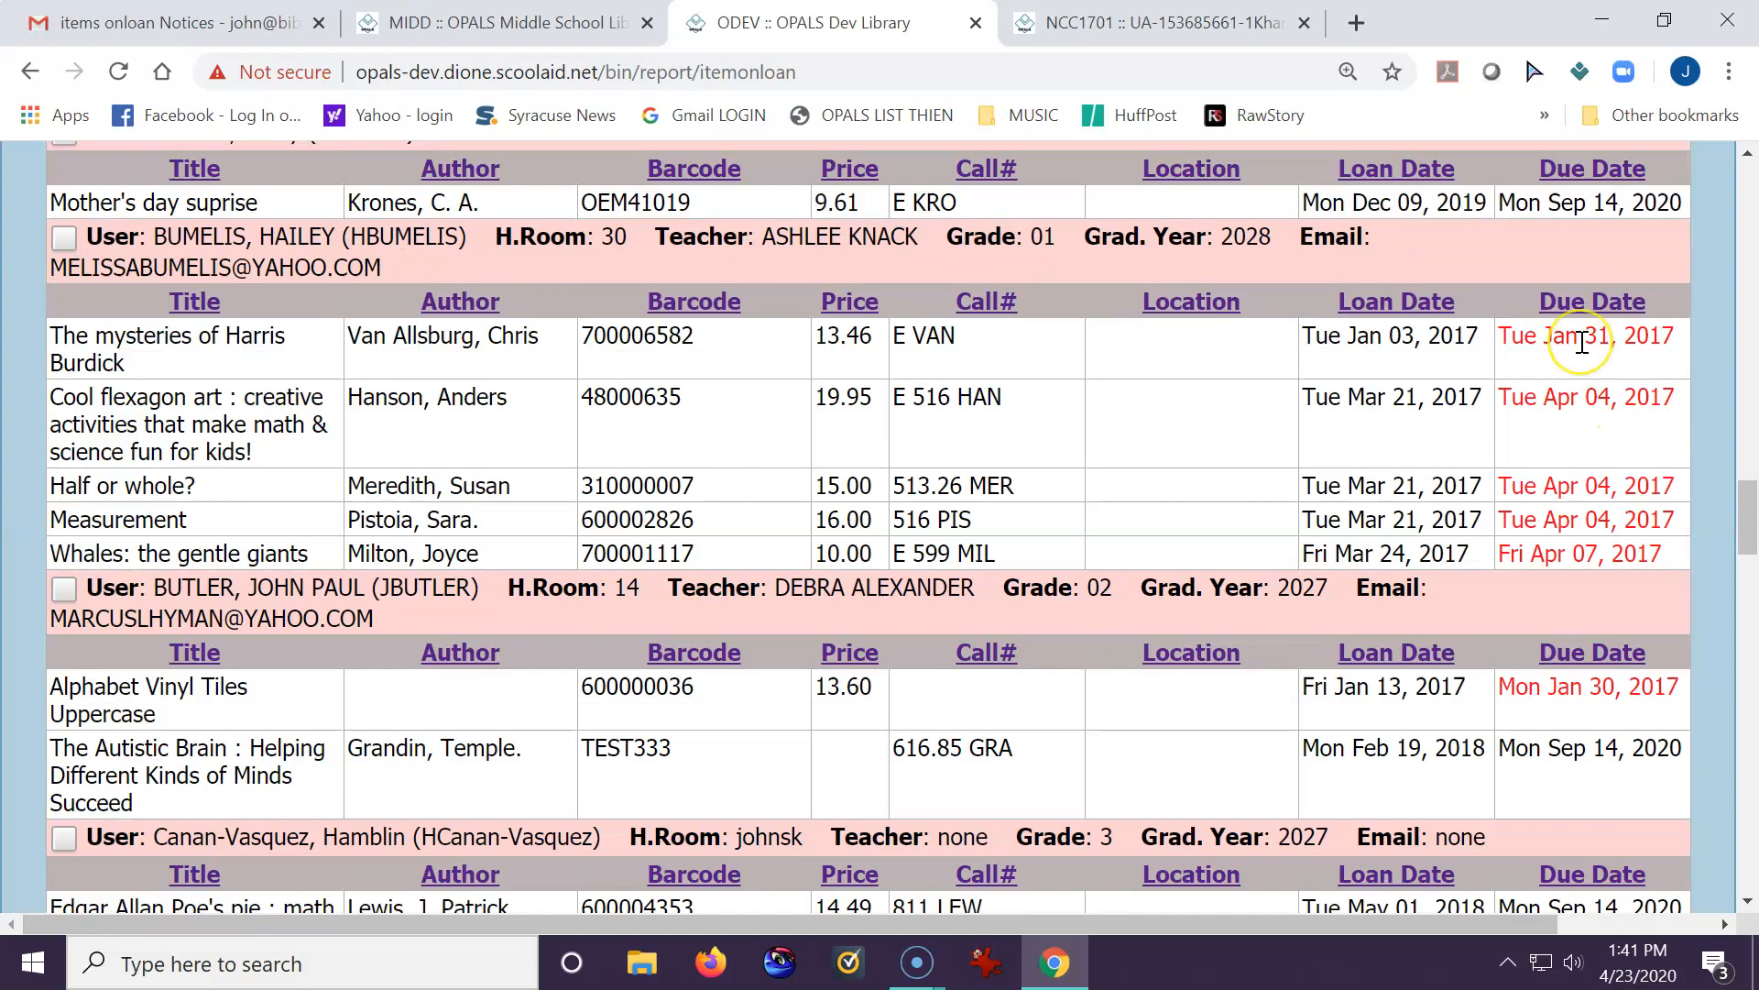
scroll(1583, 341, "down", 1)
scroll(1558, 367, "down", 3)
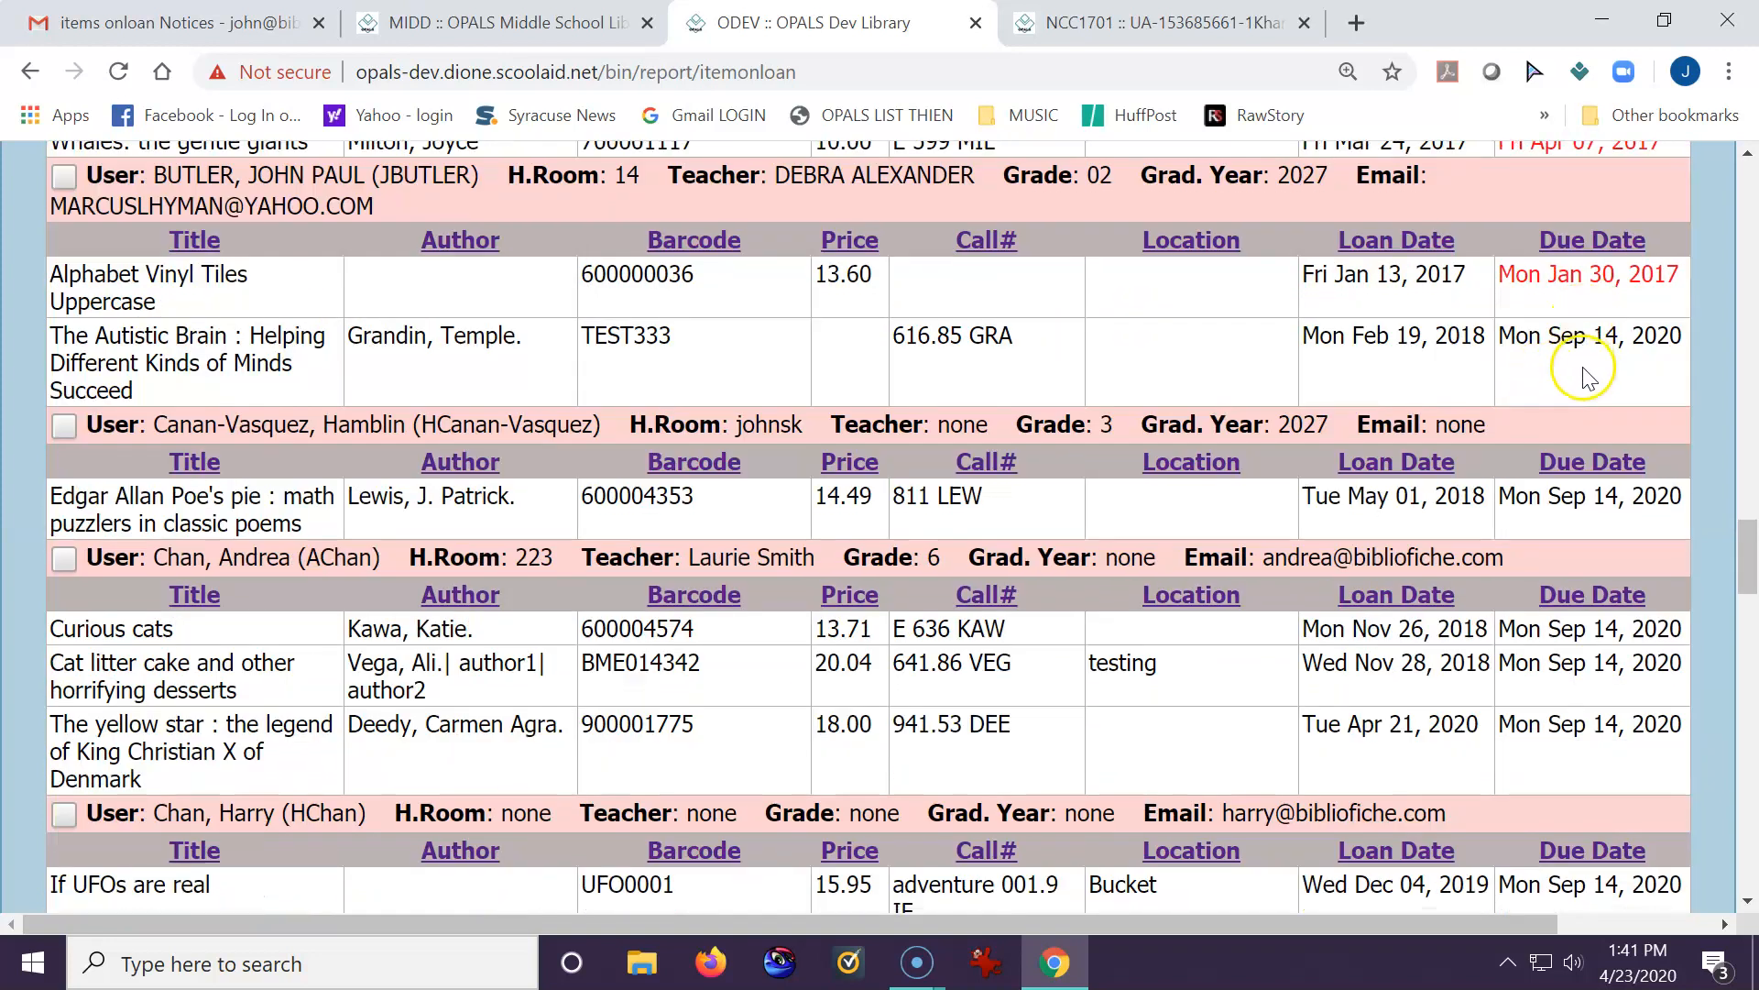
scroll(1578, 417, "up", 2)
scroll(1577, 440, "up", 2)
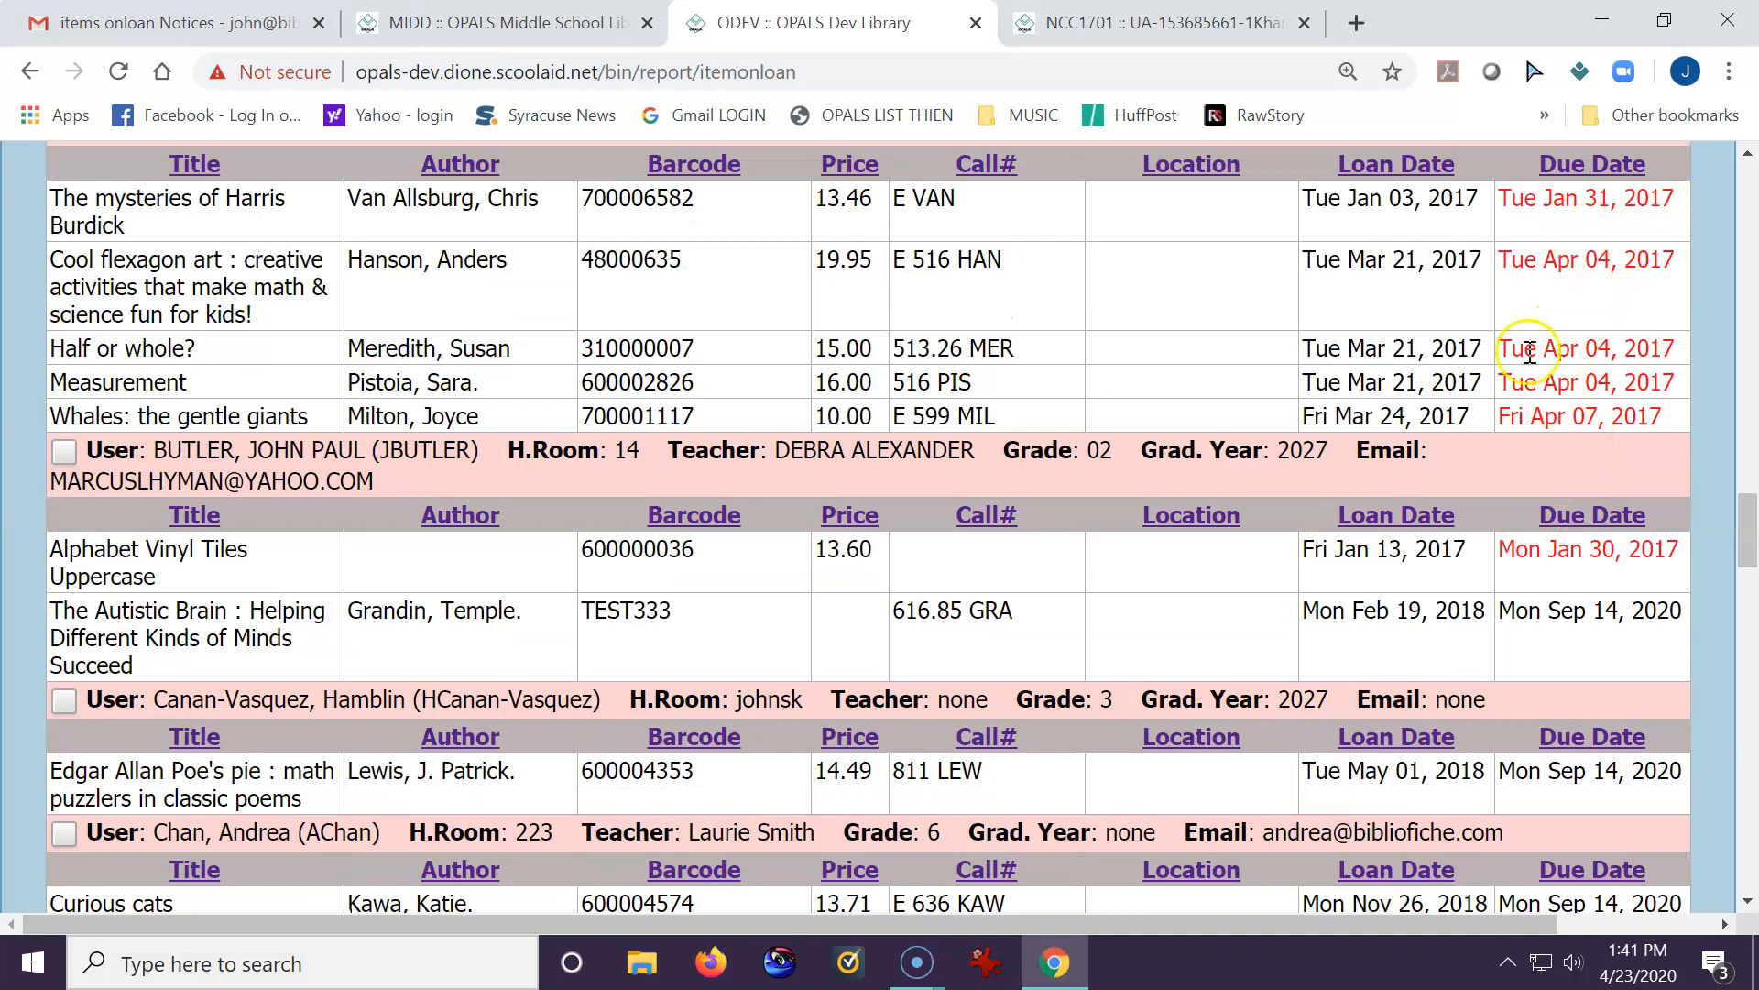
scroll(1522, 449, "down", 4)
scroll(1518, 442, "down", 6)
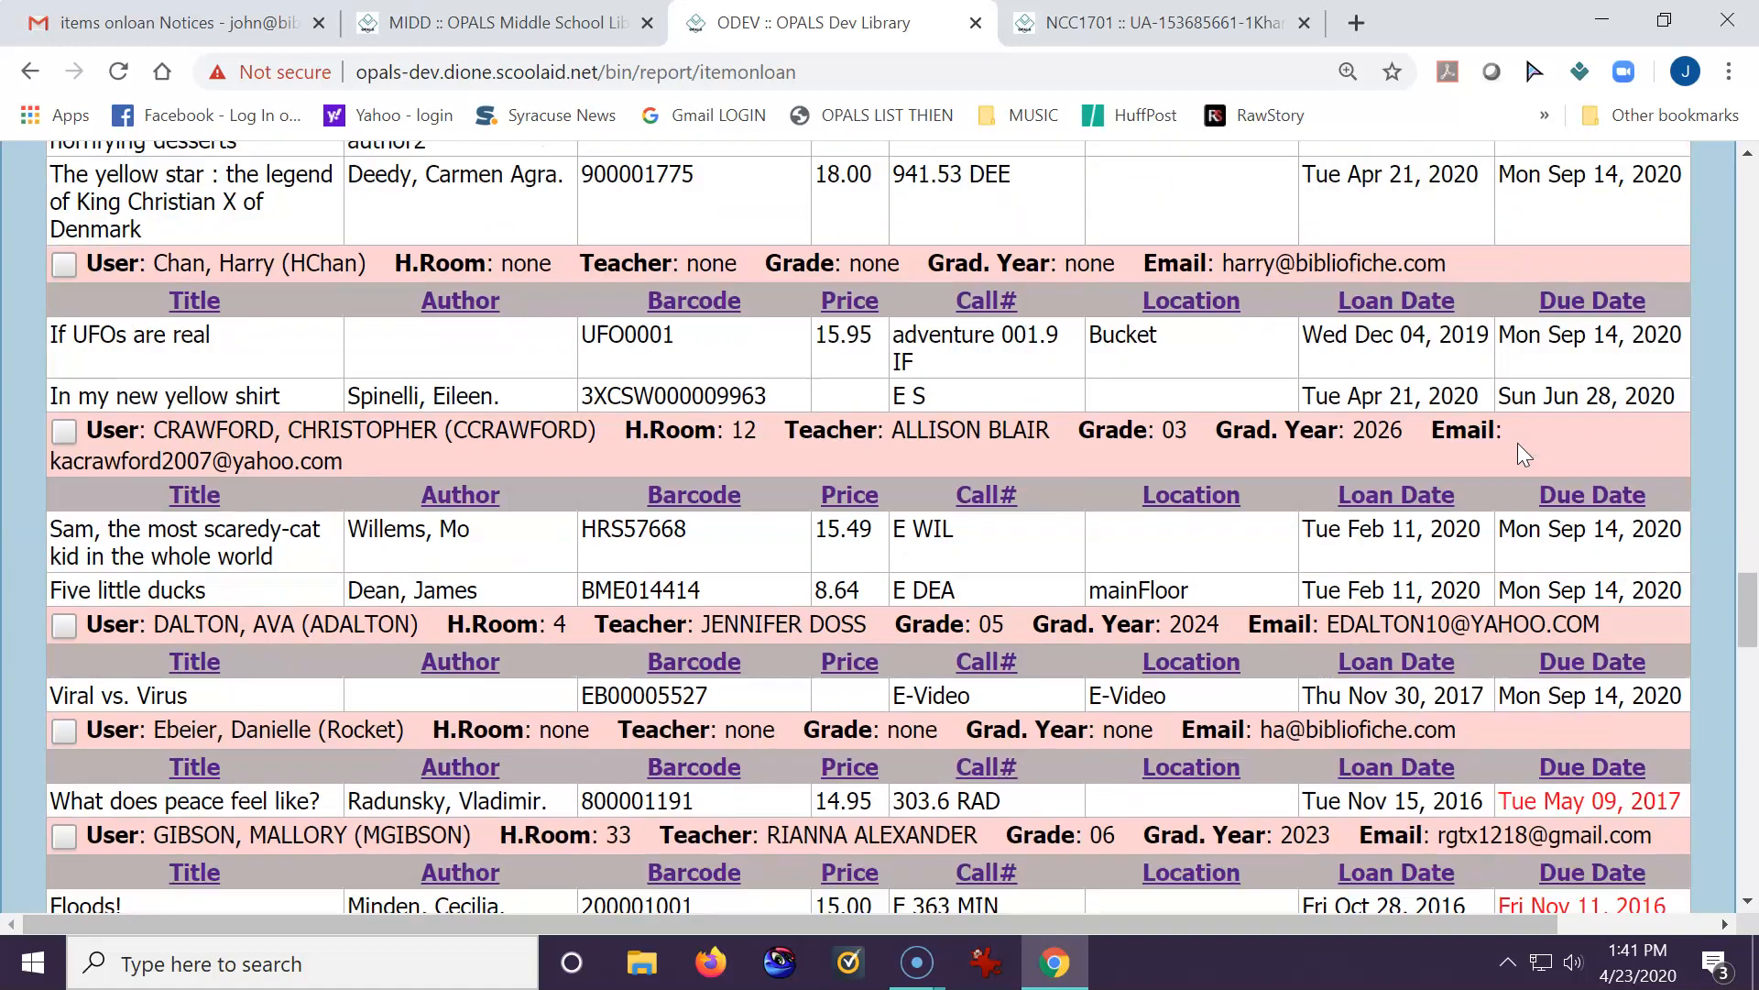
scroll(1522, 447, "up", 13)
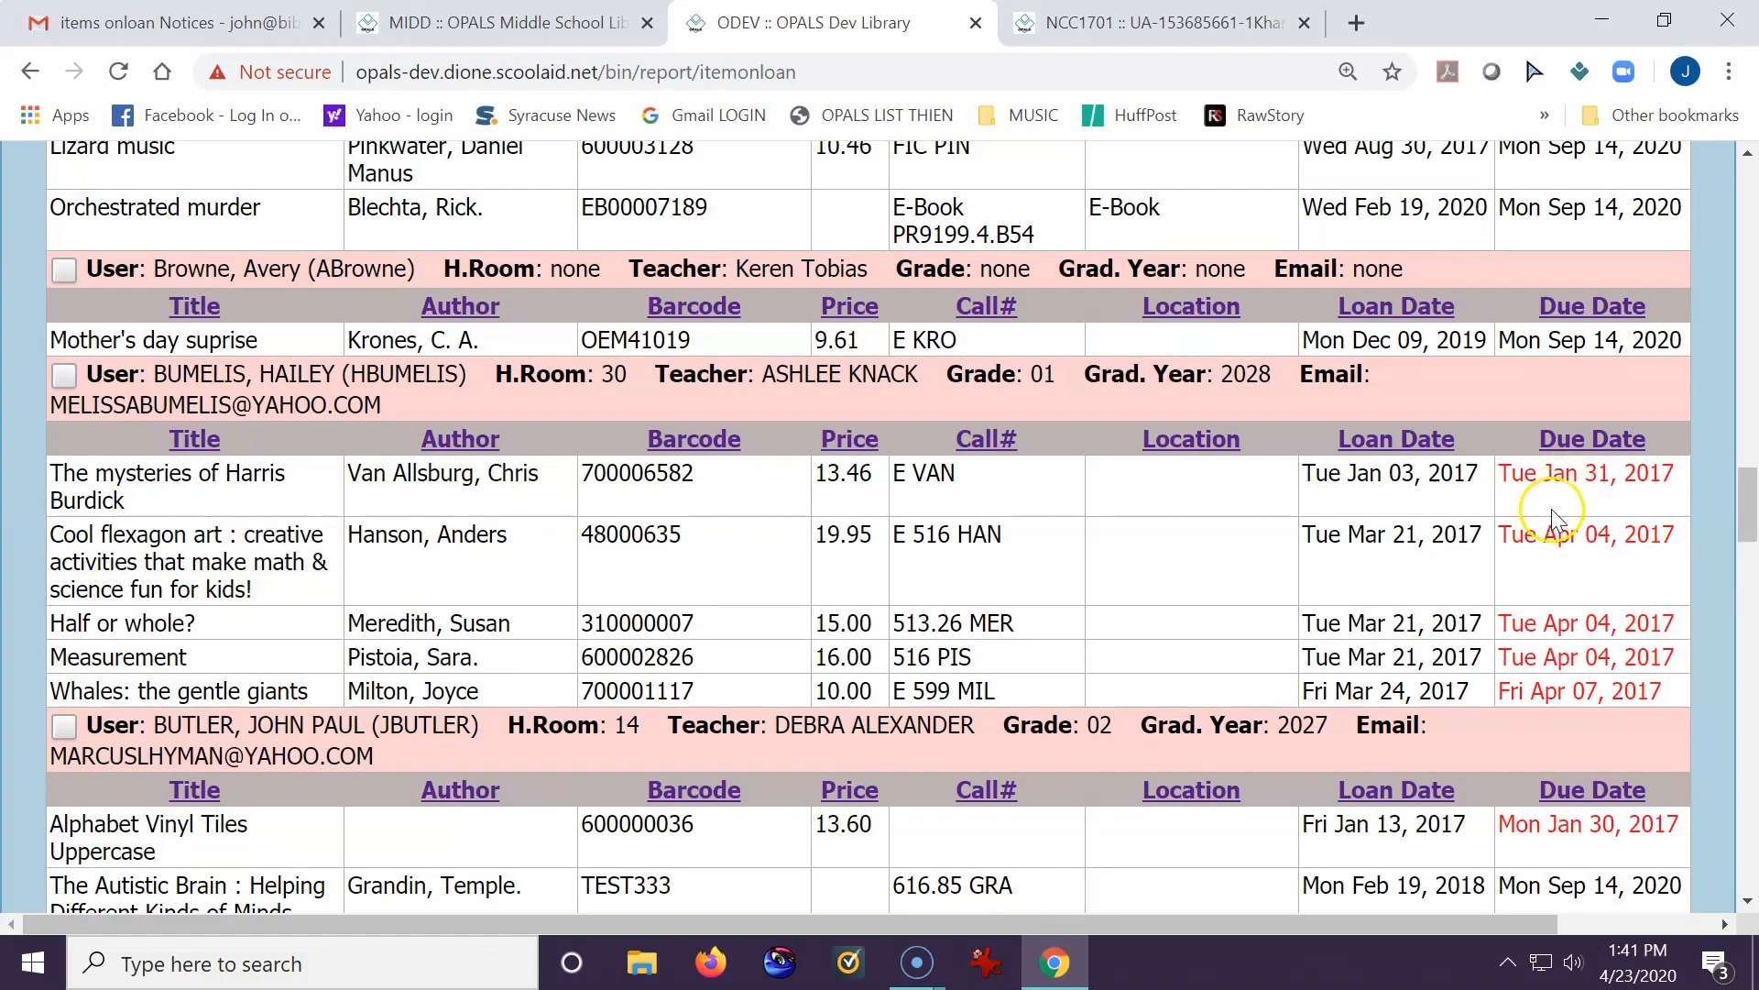
left_click(1575, 520)
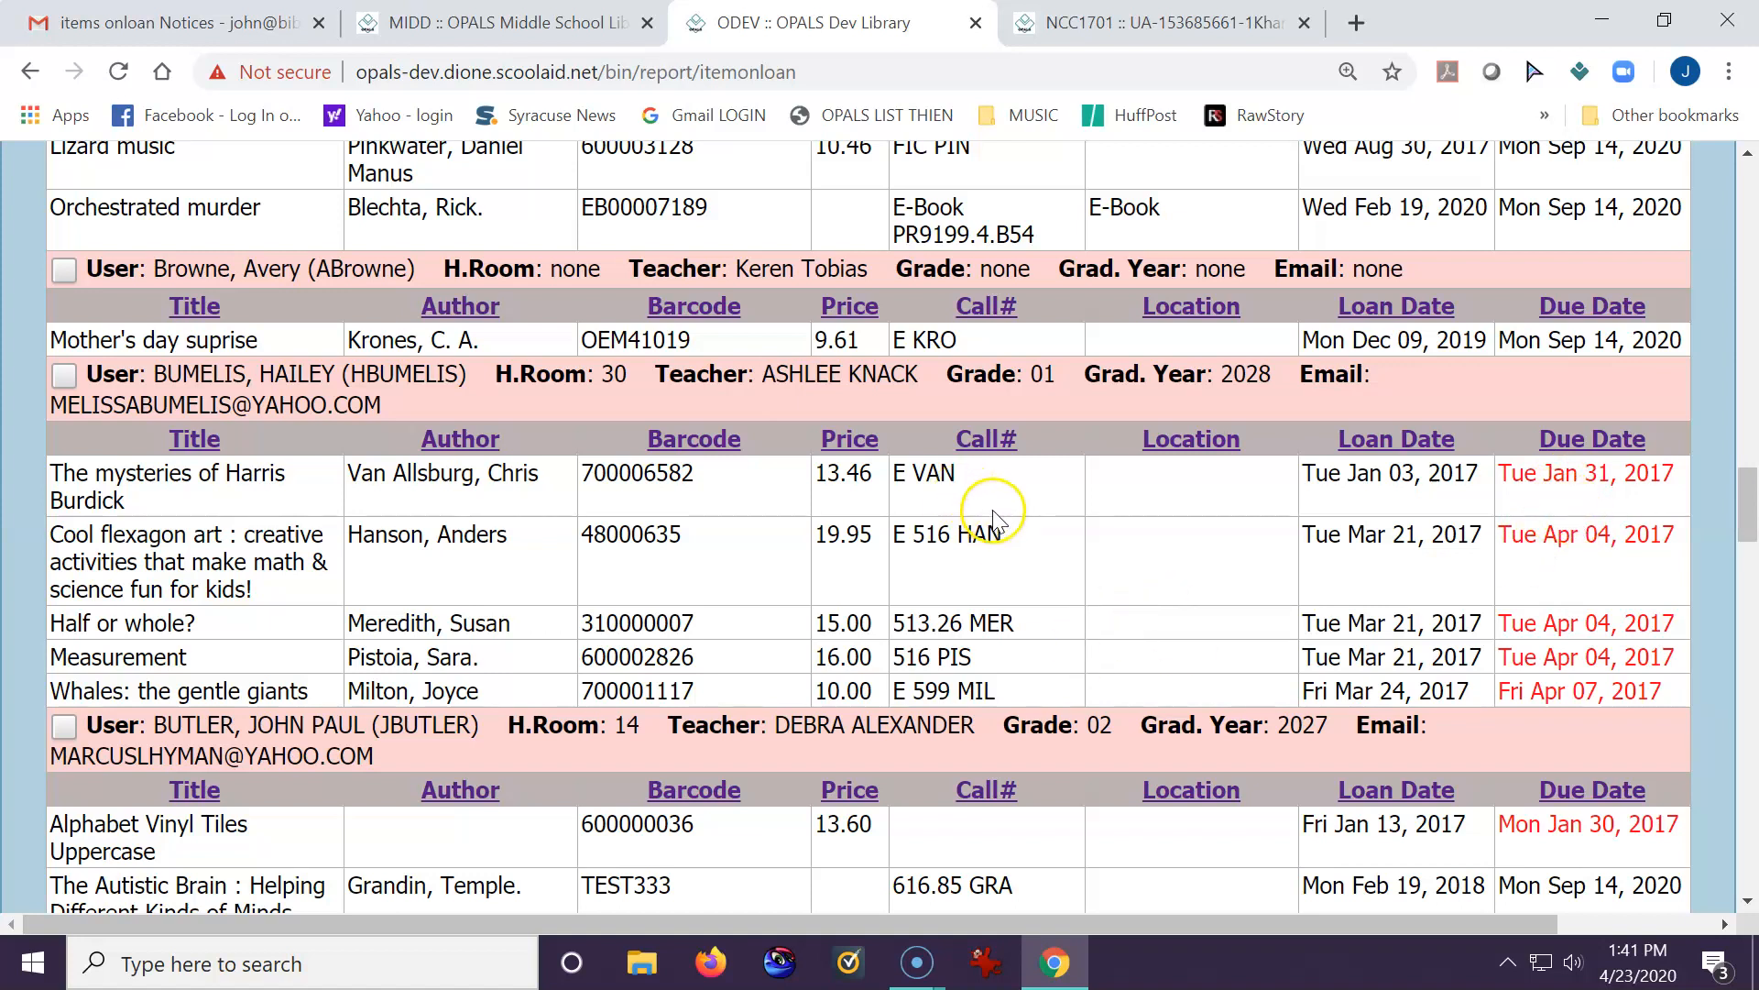
scroll(1124, 600, "up", 9)
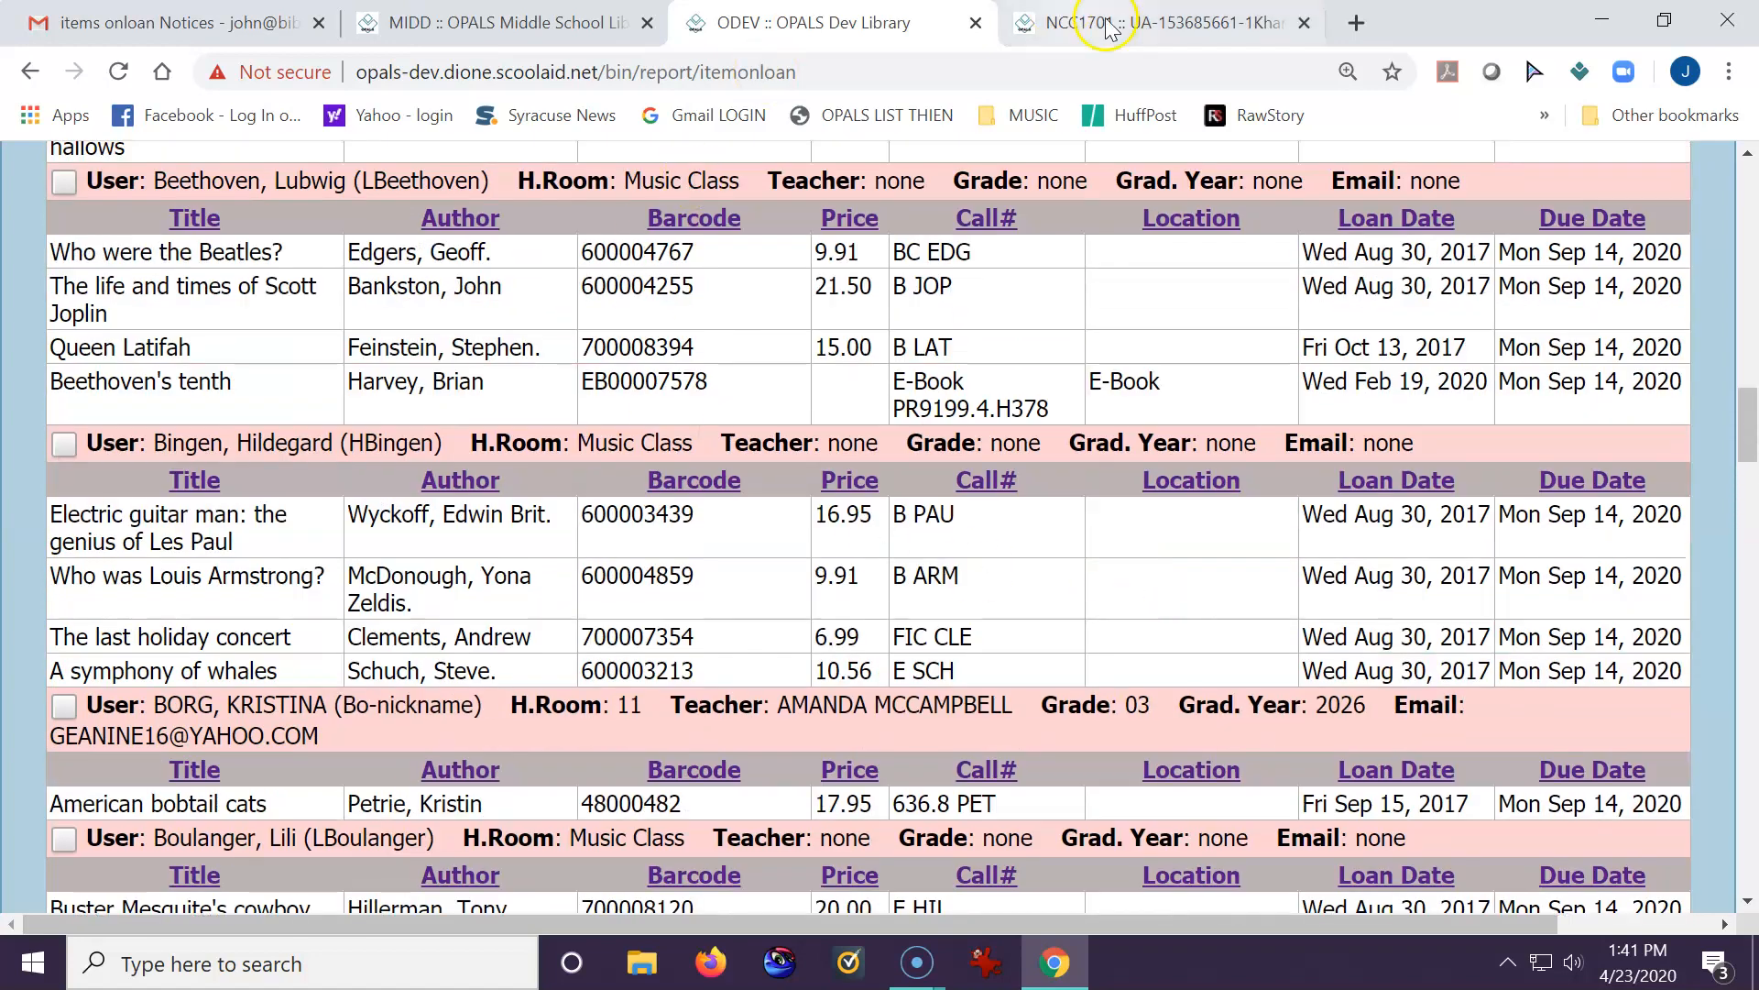
- Switch to the NCC1701 library's on-loan report and examine the due dates of its loaned items
left_click(1162, 25)
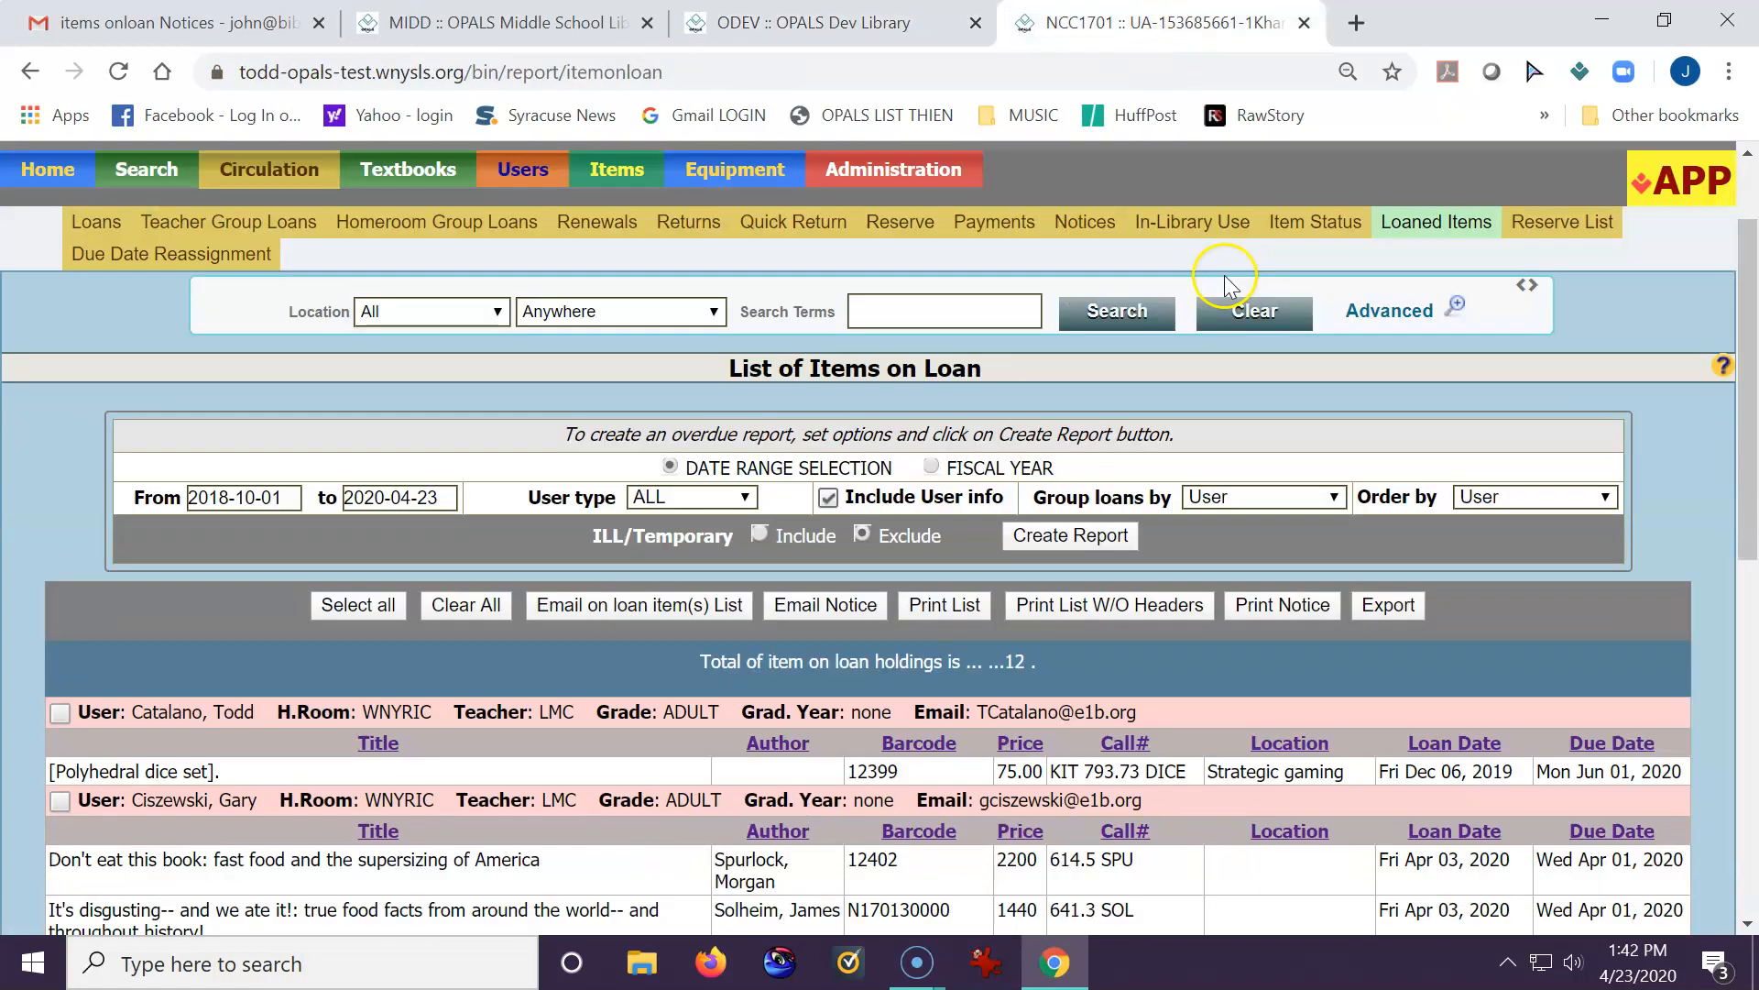
scroll(1226, 275, "down", 5)
scroll(1226, 274, "down", 2)
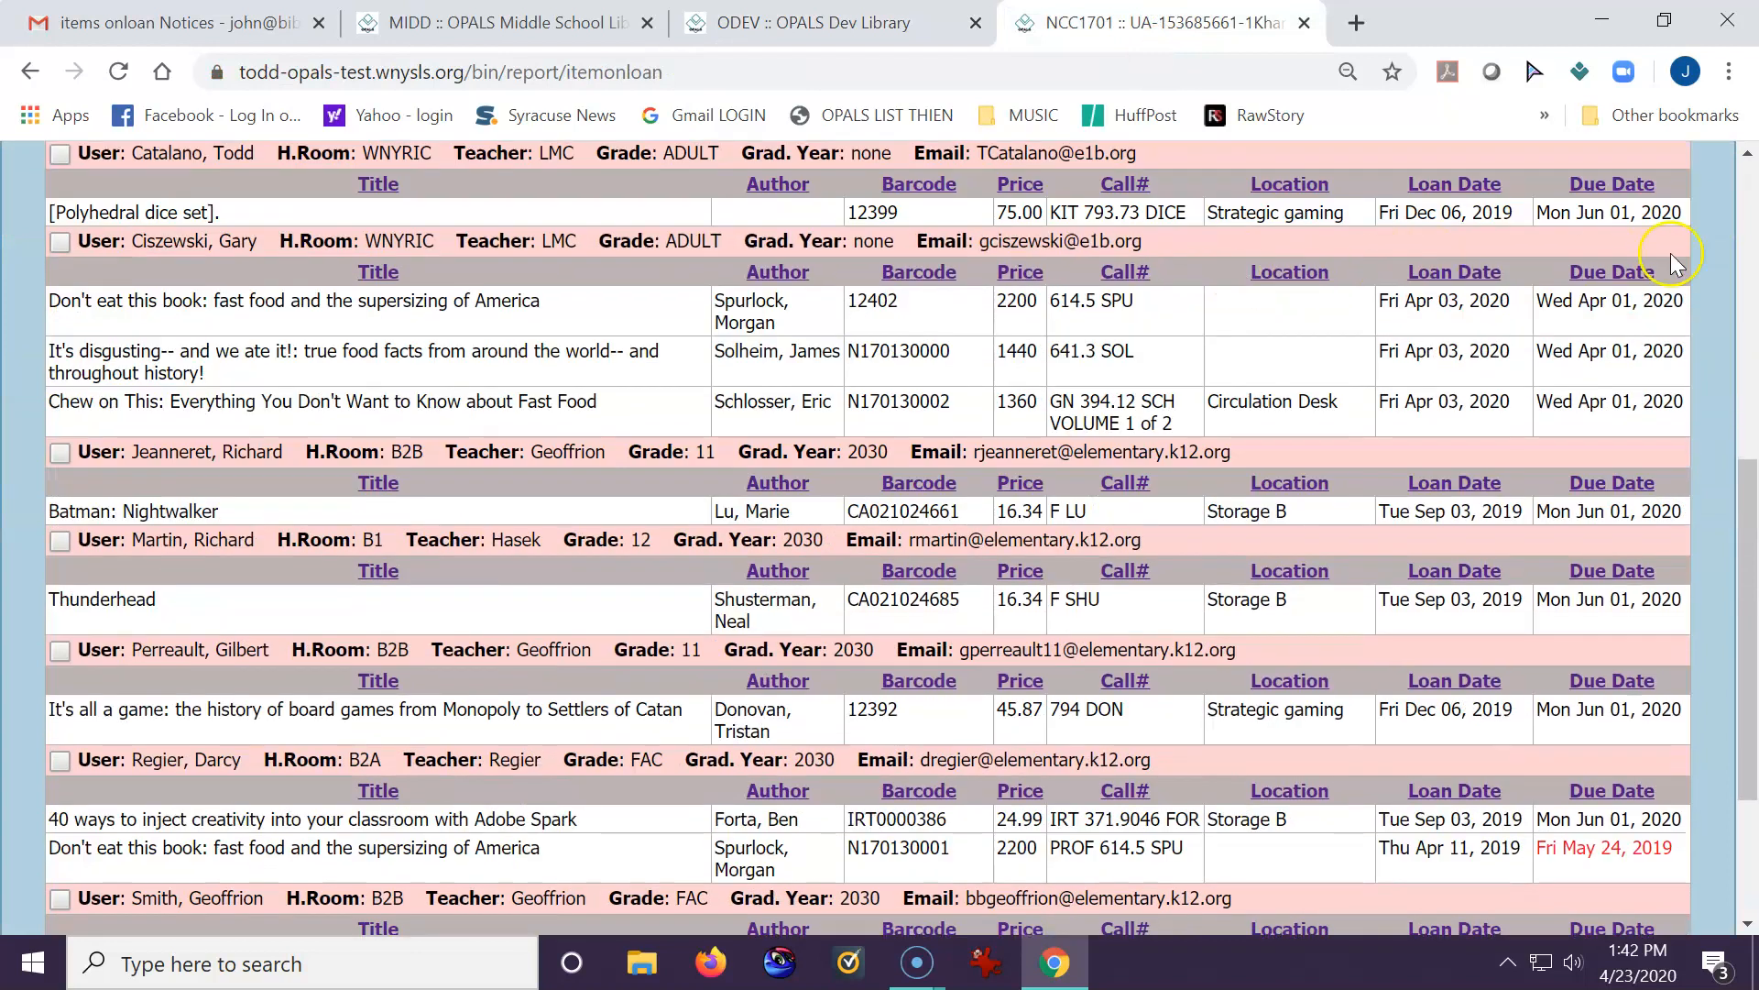
- Select the faculty patron with the item due Fri May 24, 2019 in the NCC1701 report and look over the loan list
scroll(1502, 321, "down", 3)
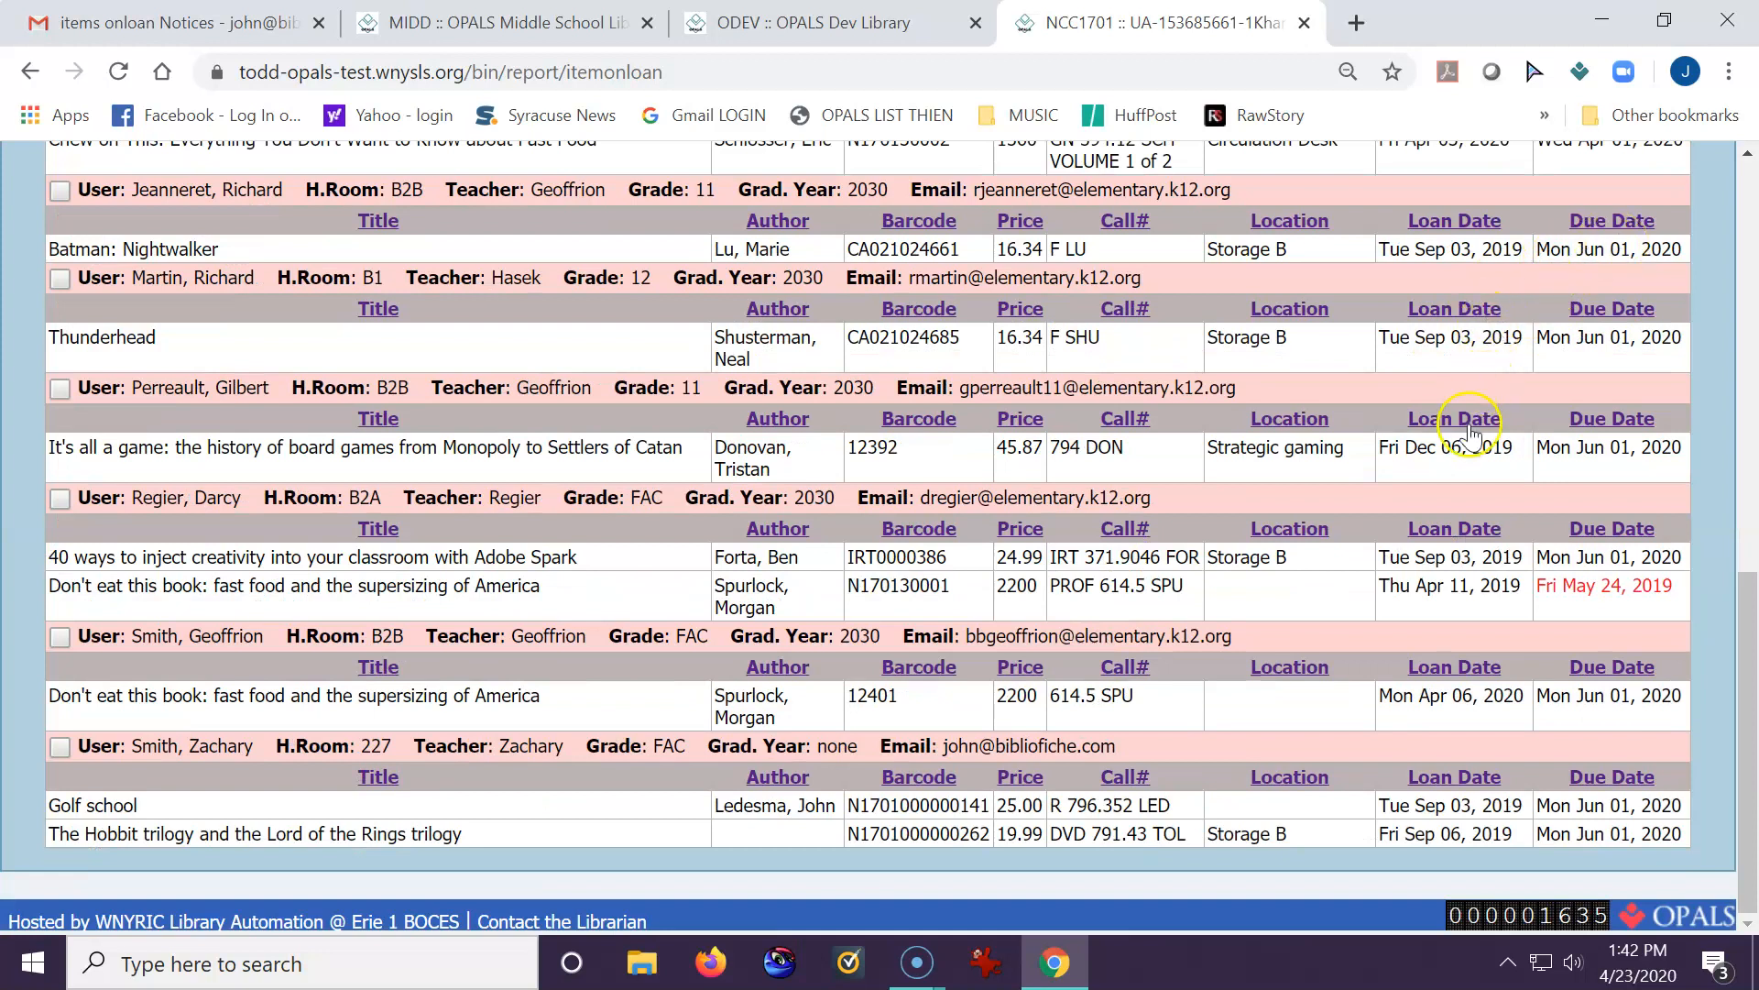
left_click(60, 500)
scroll(689, 614, "up", 15)
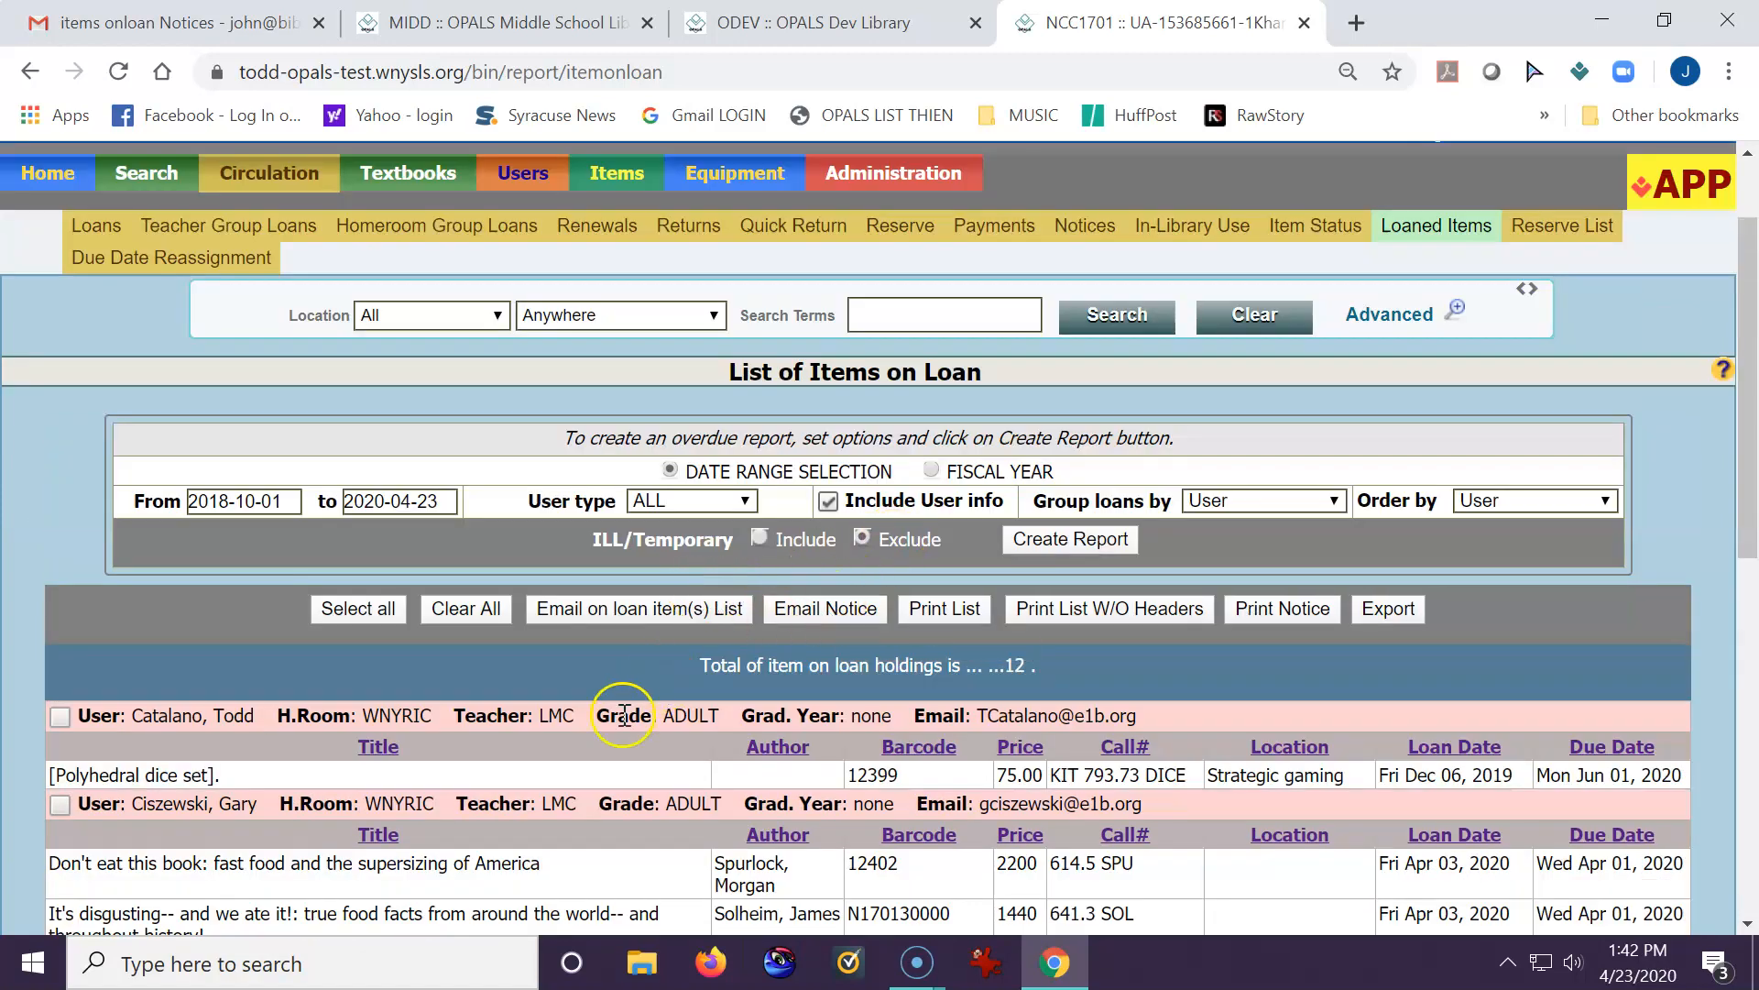
scroll(623, 714, "down", 12)
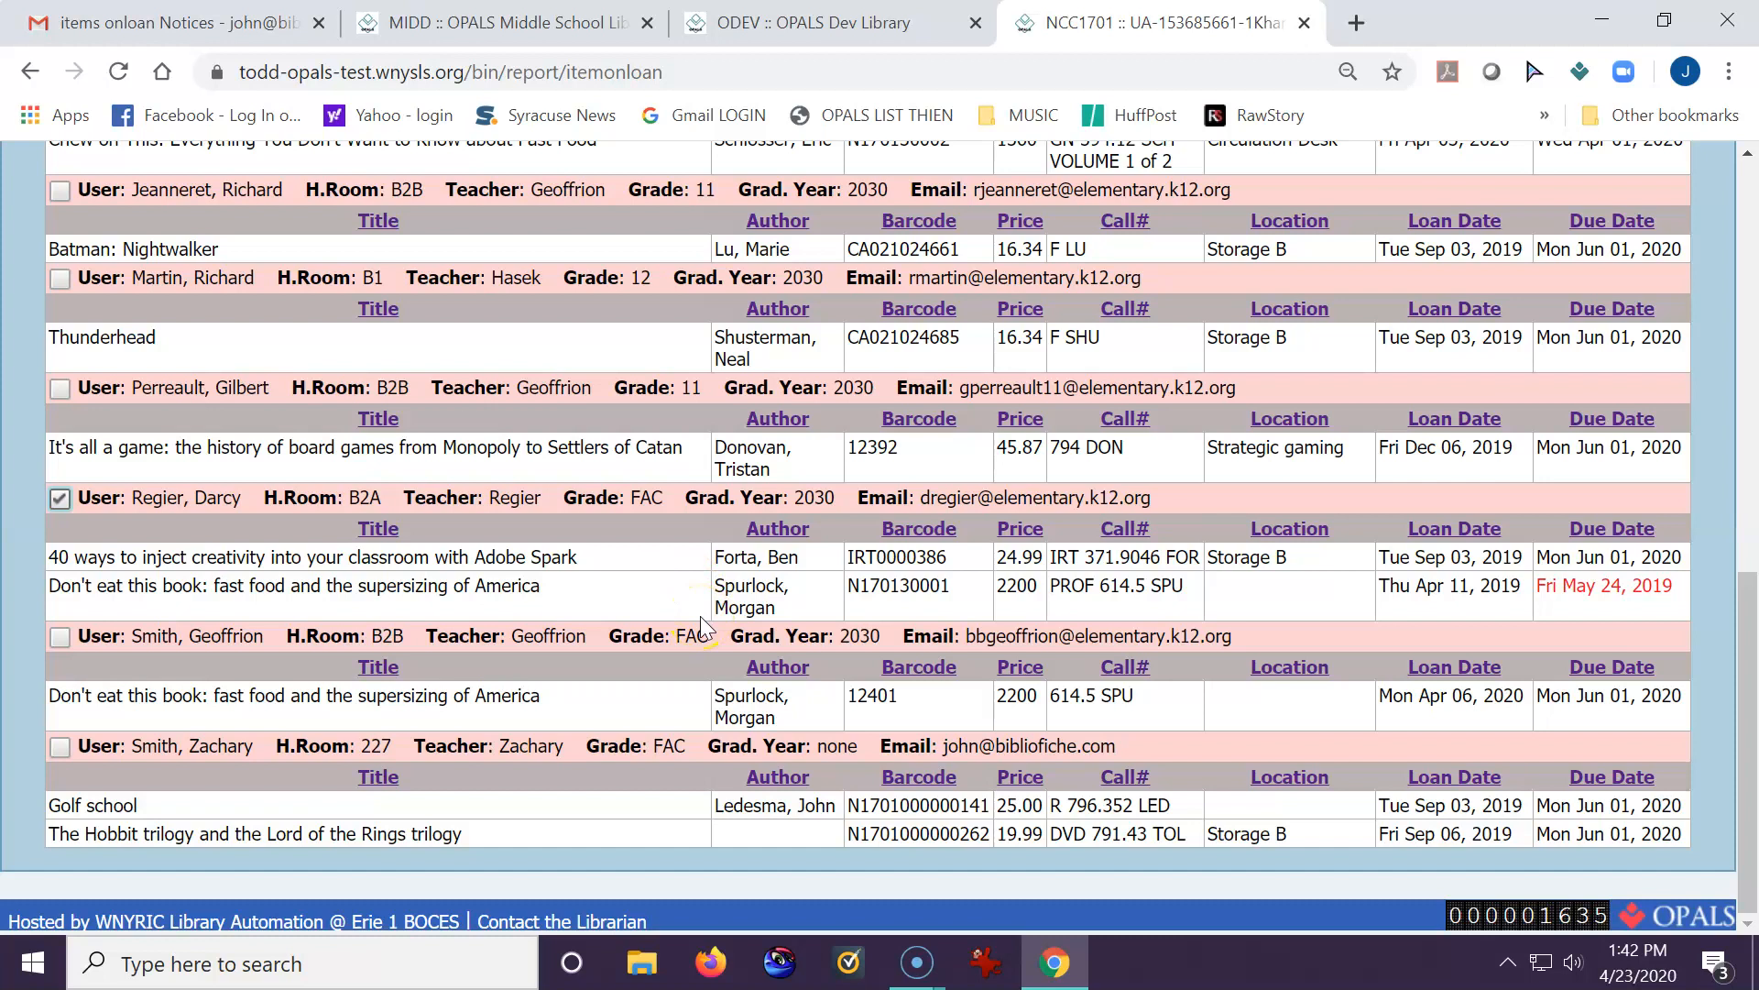
scroll(770, 633, "up", 5)
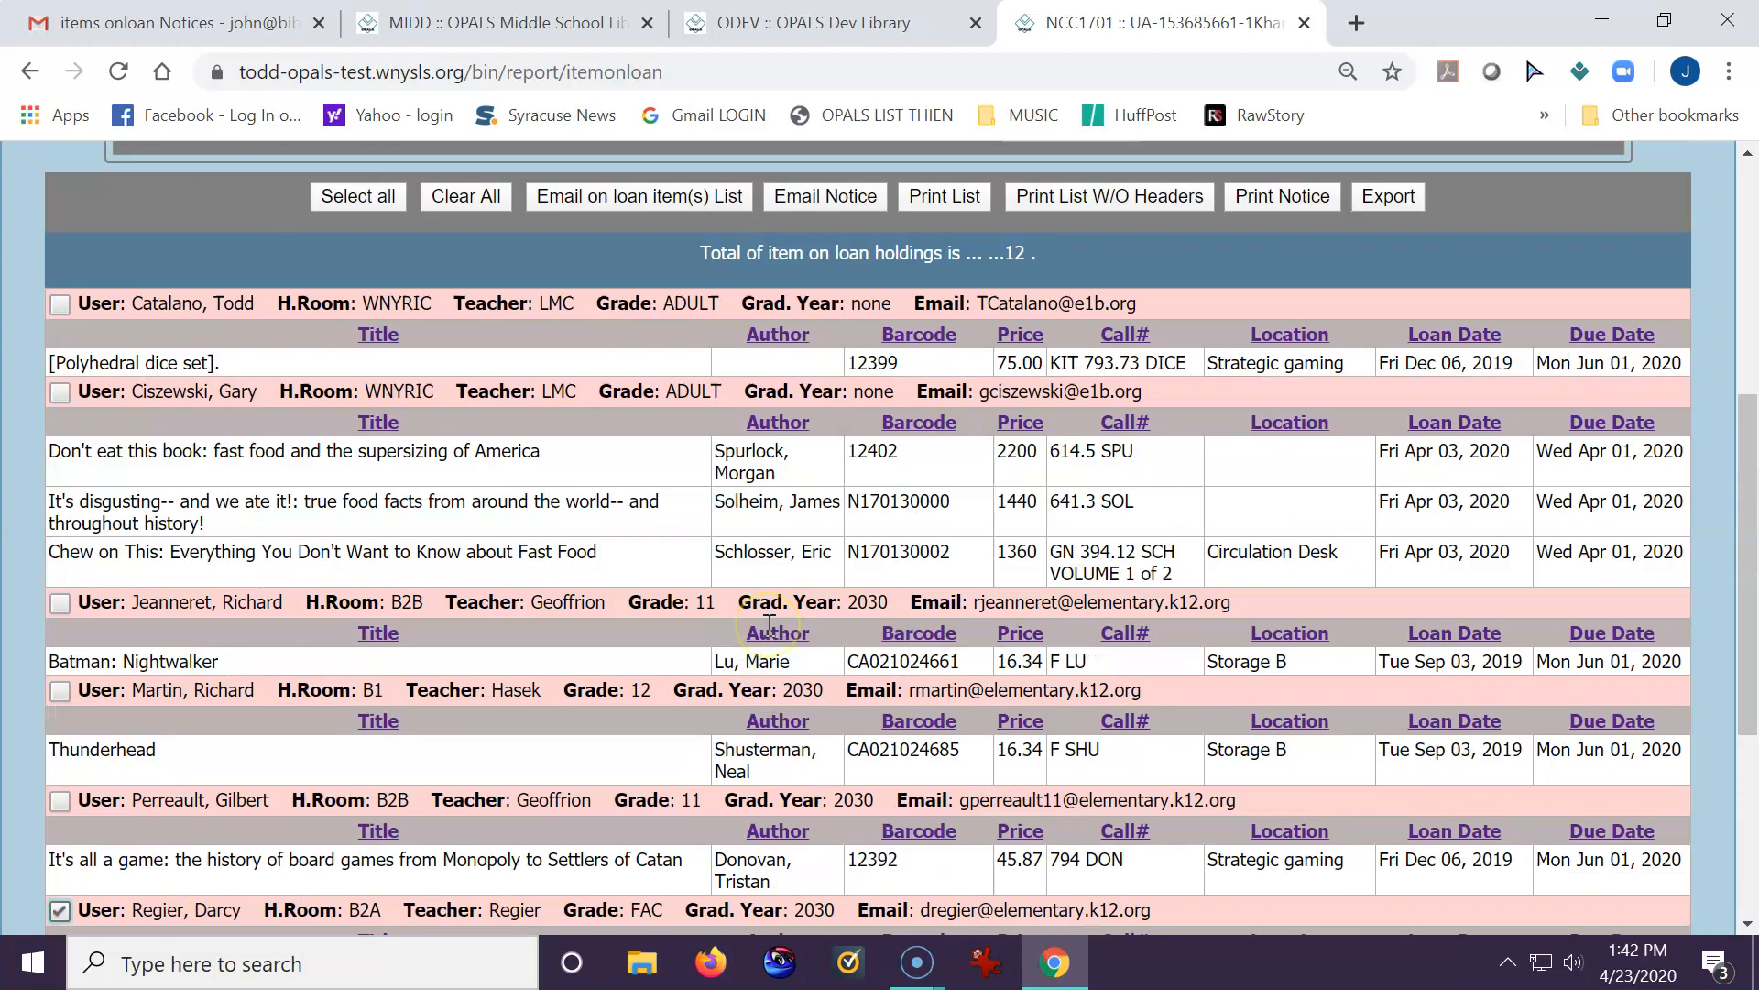
scroll(770, 632, "up", 2)
- Switch to the OPALS Middle School Library and reopen the Loaned Items report form from the circulation functions
left_click(495, 22)
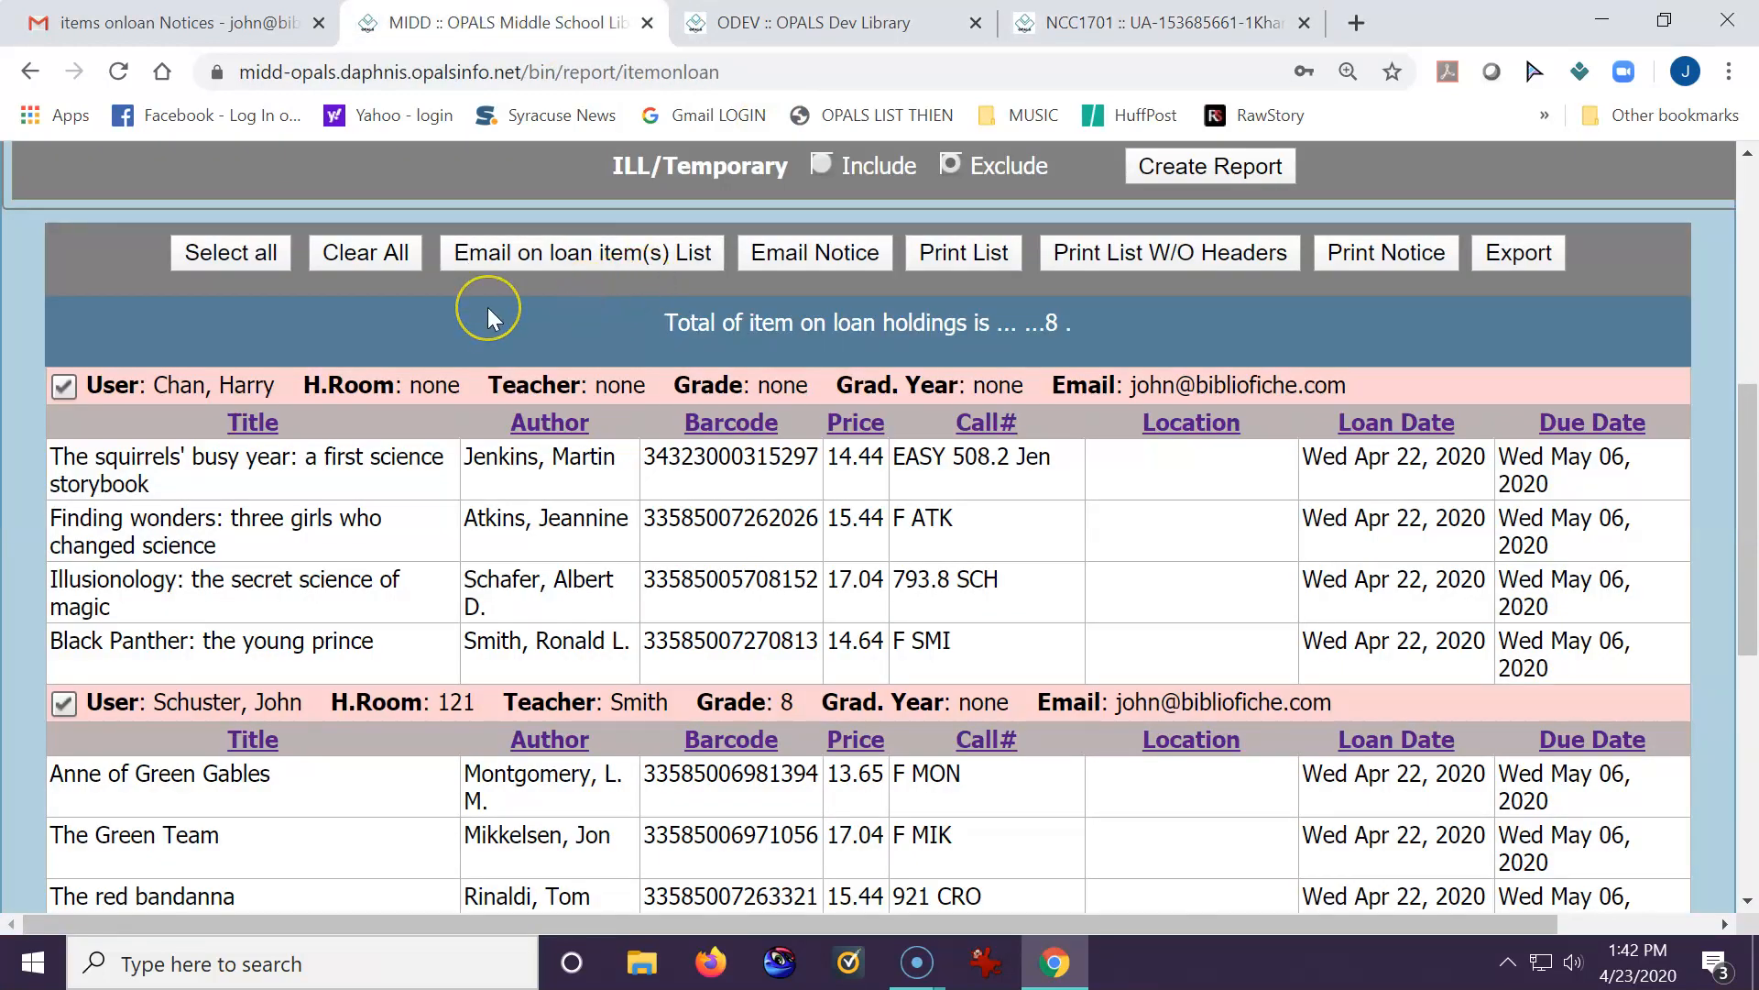
scroll(488, 306, "up", 4)
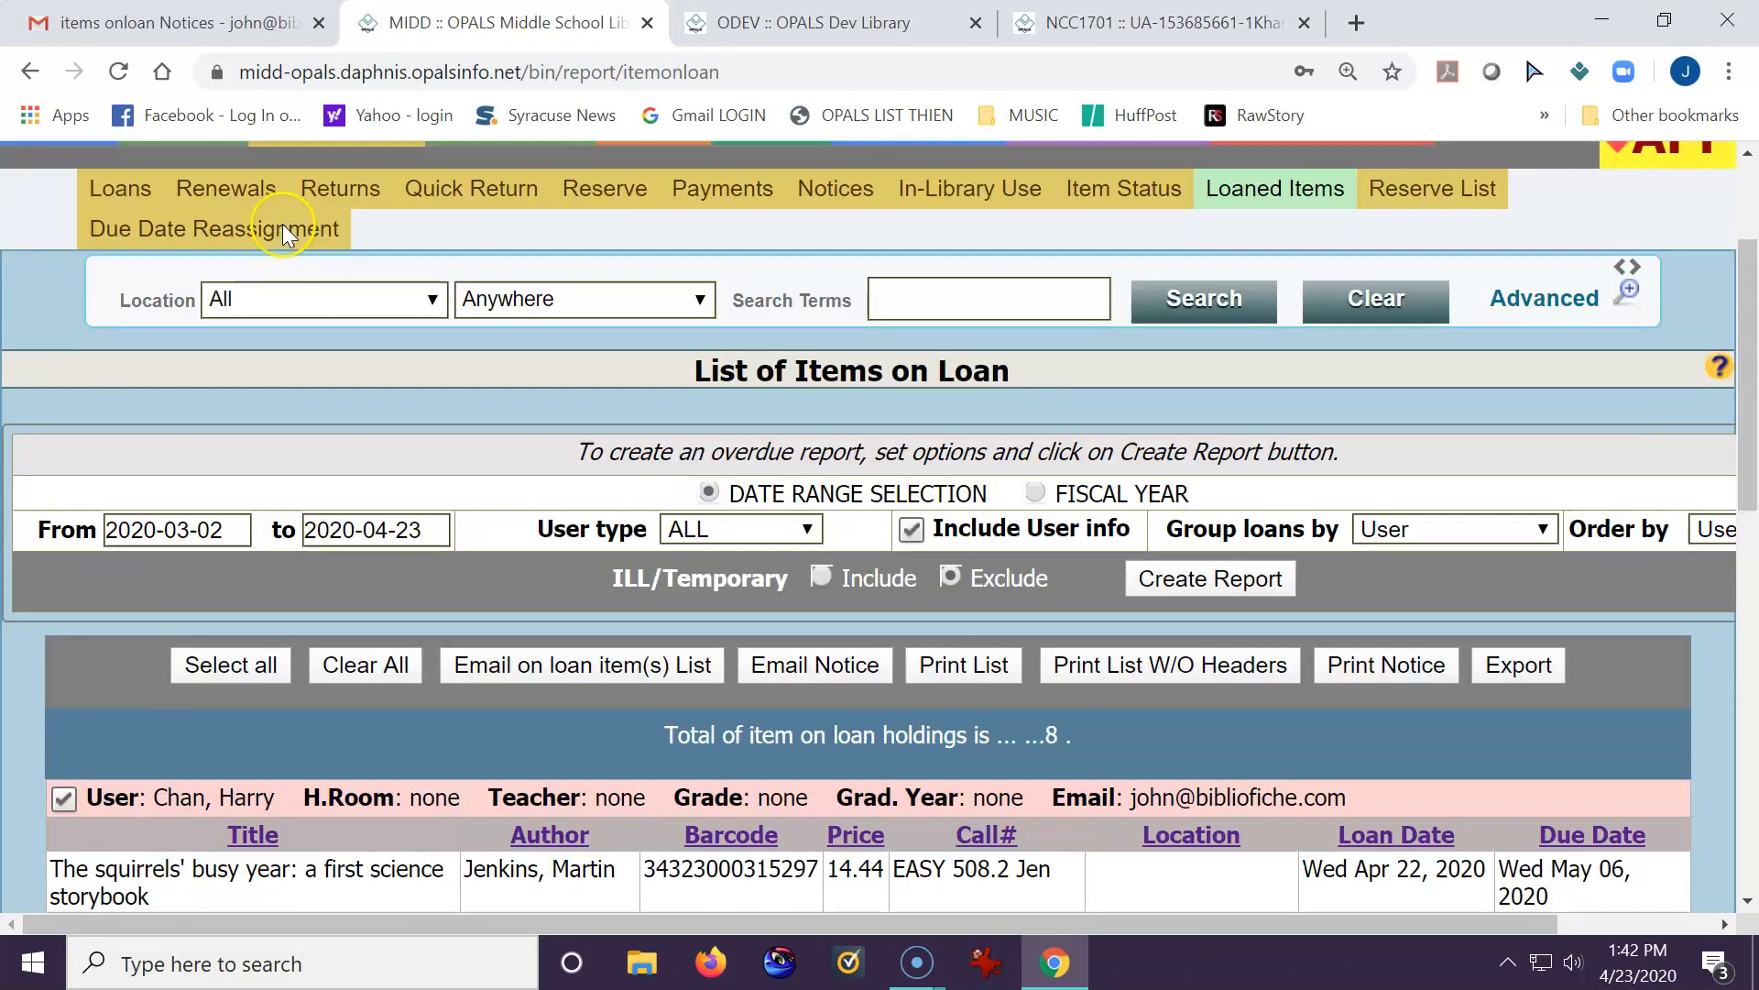
scroll(352, 271, "up", 2)
mouse_move(324, 342)
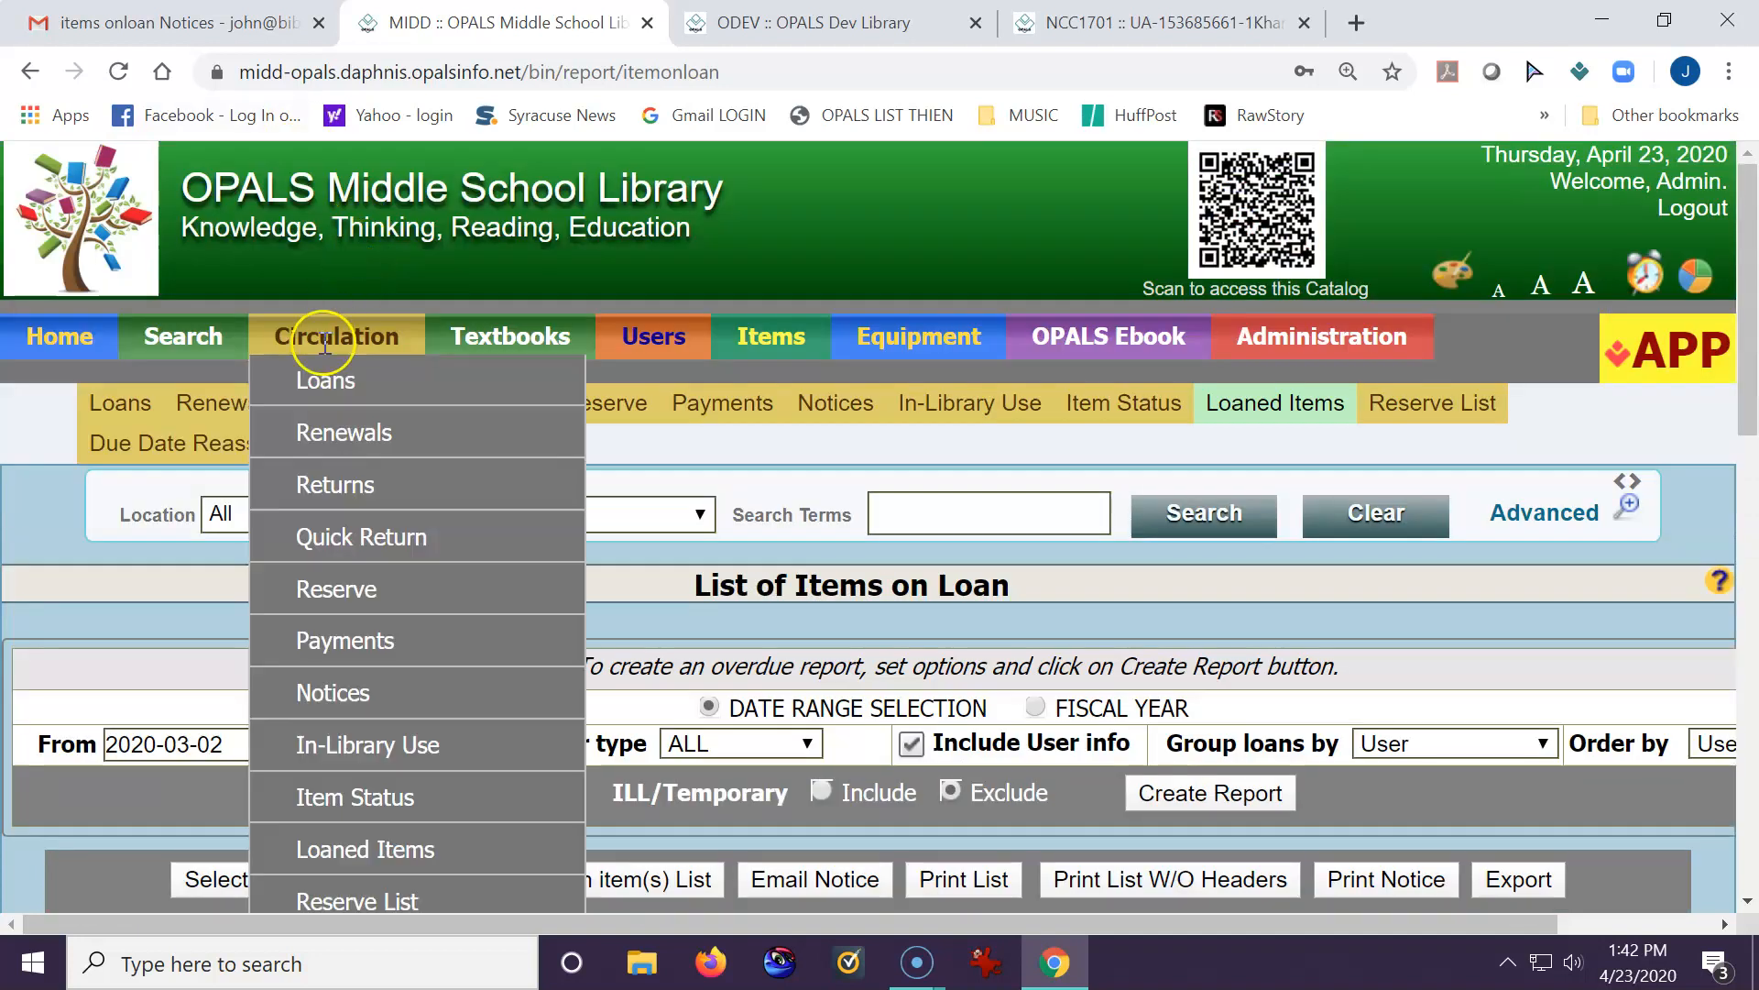
left_click(438, 850)
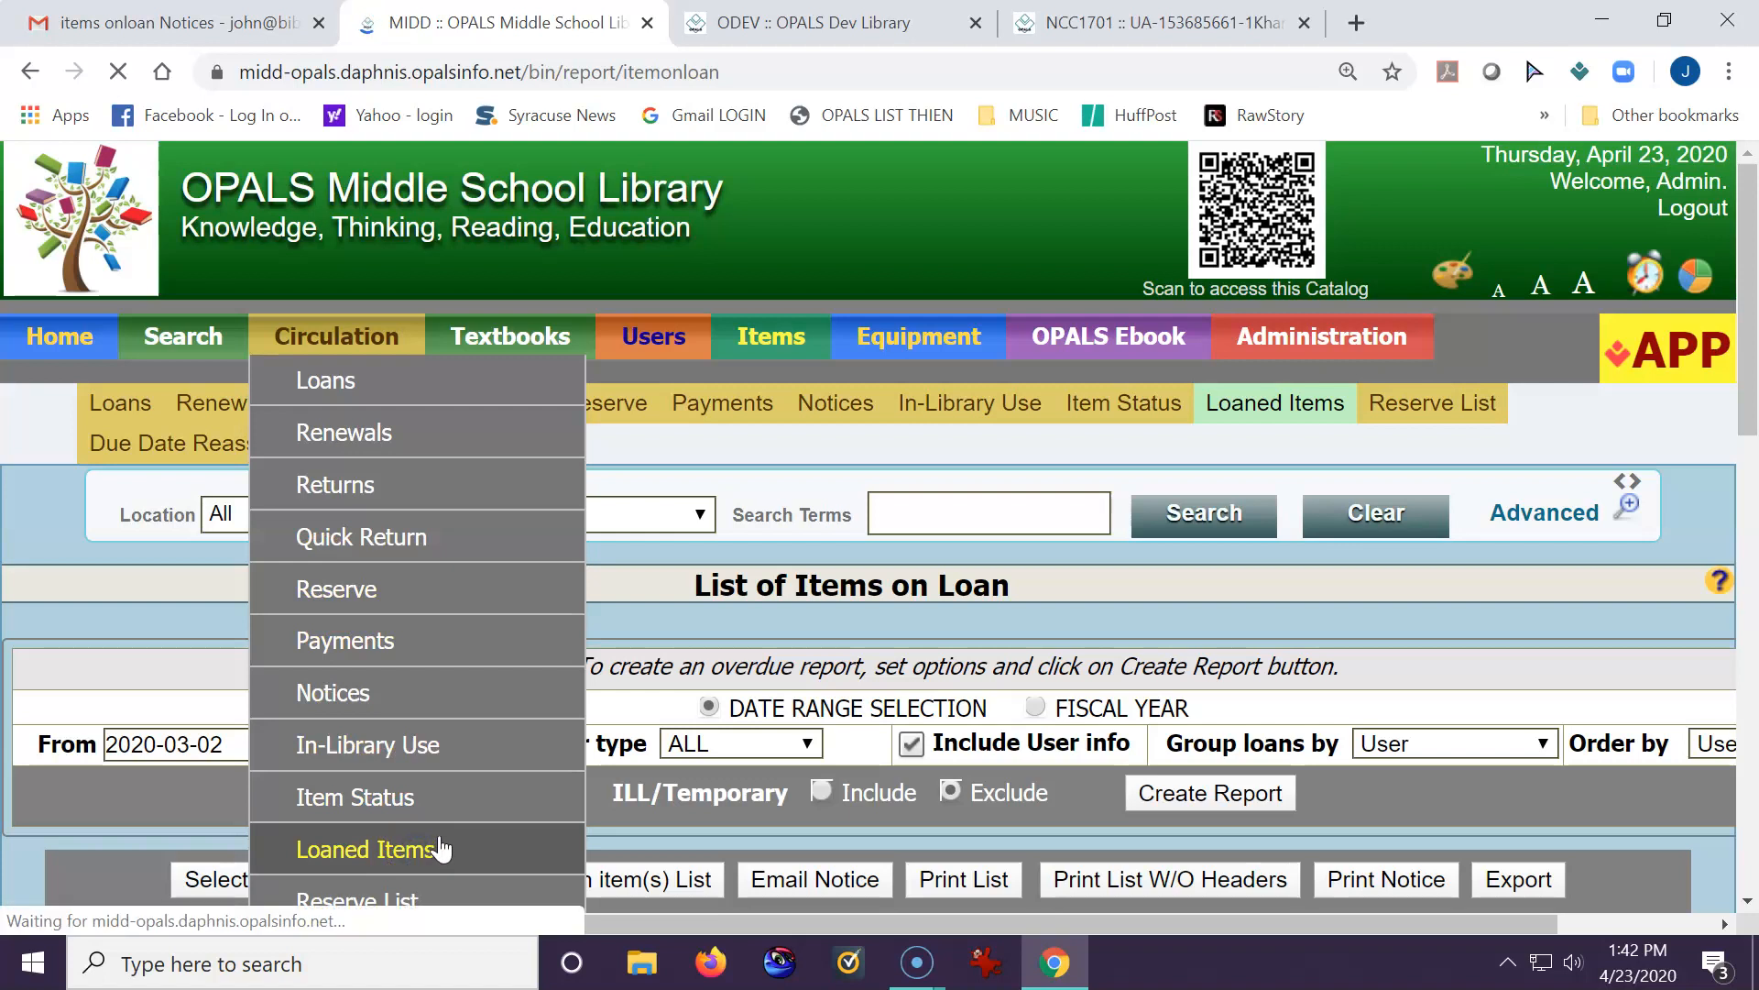
- Create the items-on-loan report with a date range starting 2020-03-02 and ending 2020-04-23
scroll(674, 562, "down", 3)
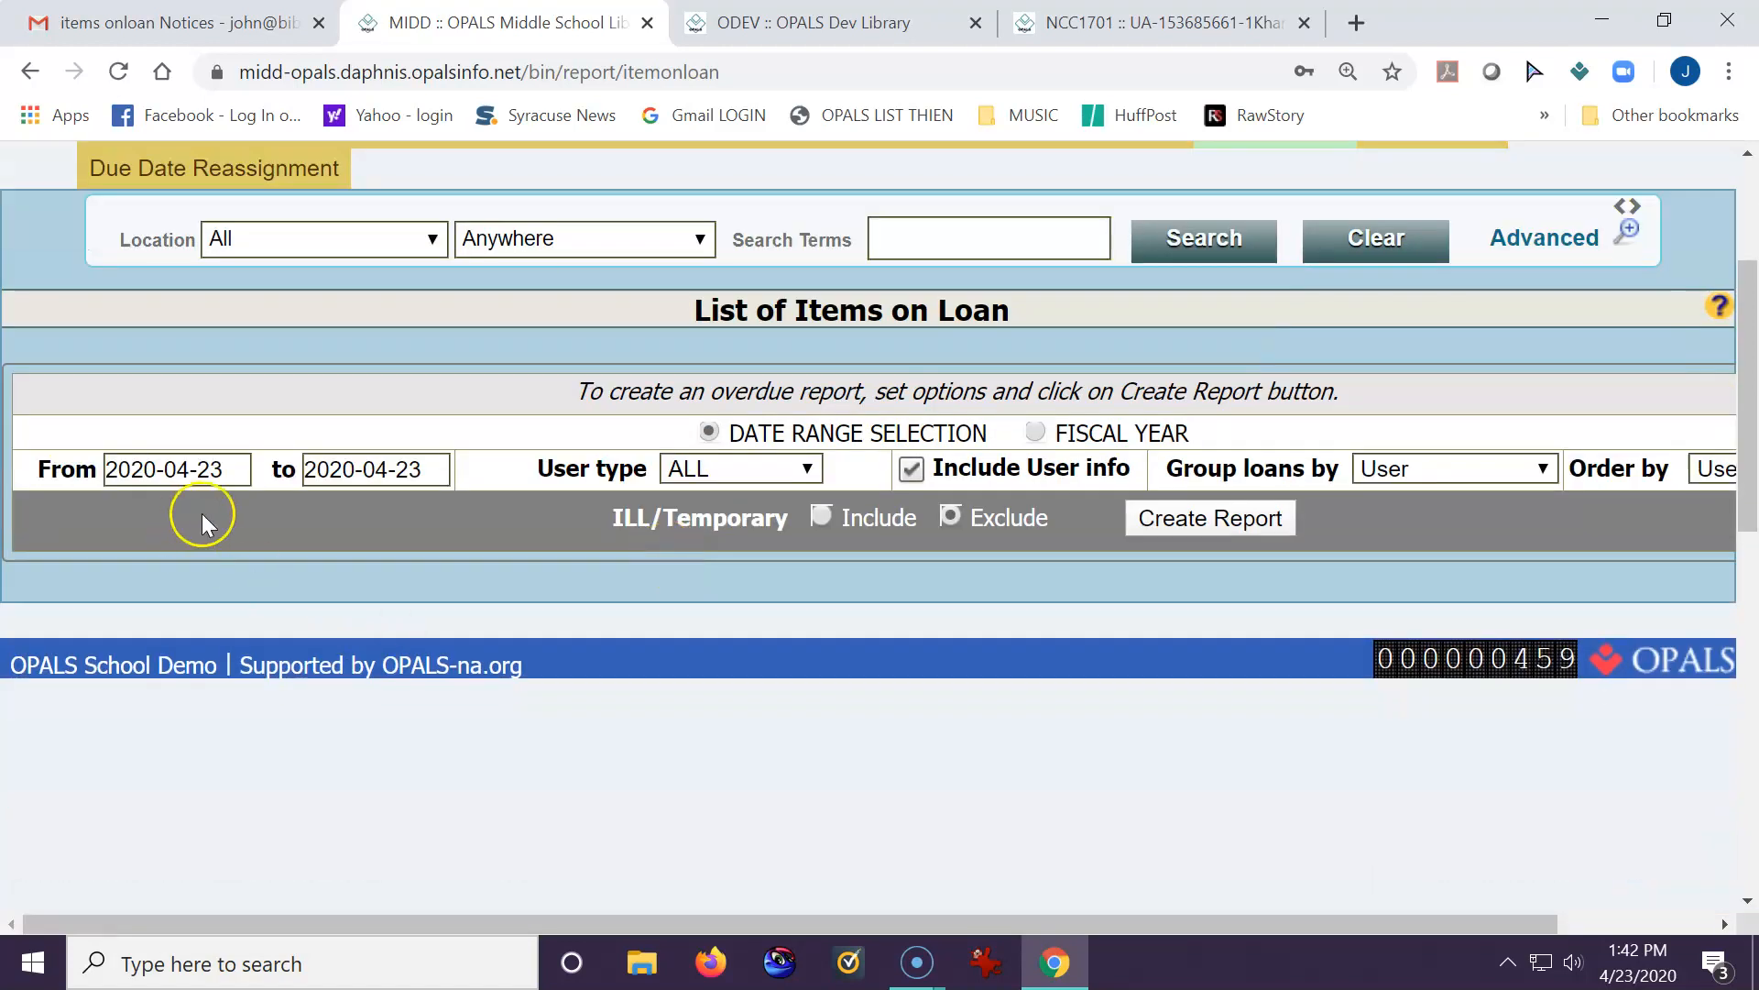
left_click(231, 468)
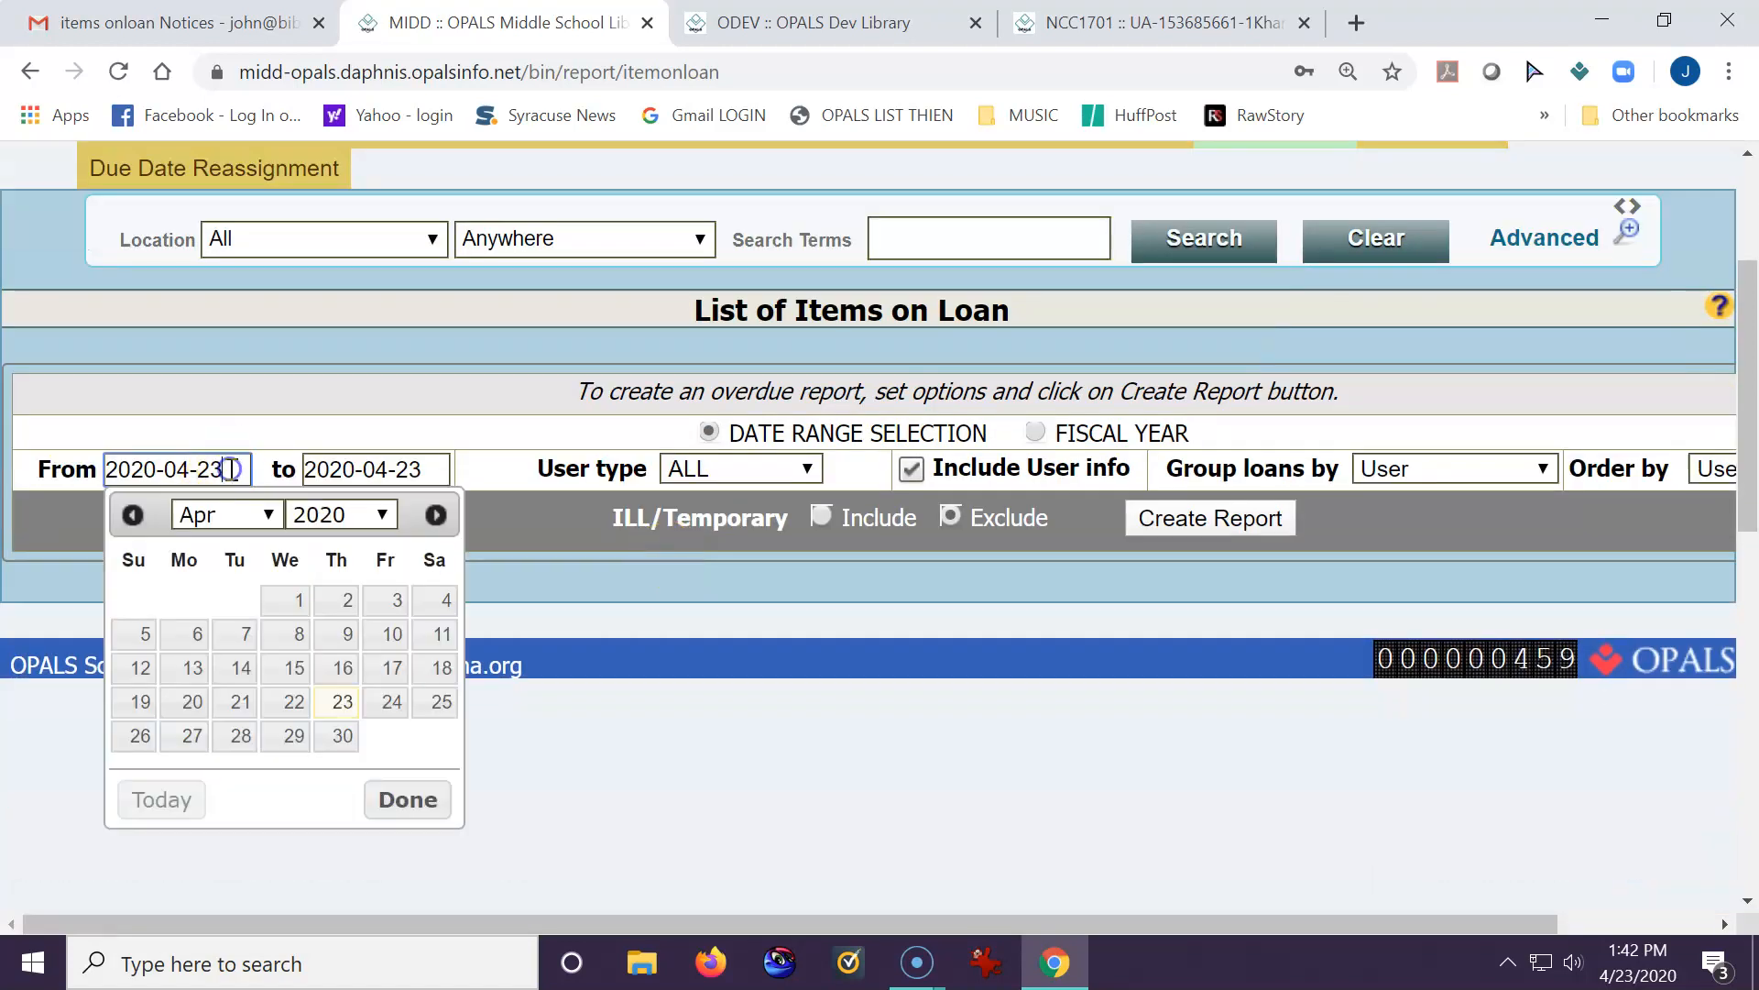
left_click(132, 514)
left_click(198, 600)
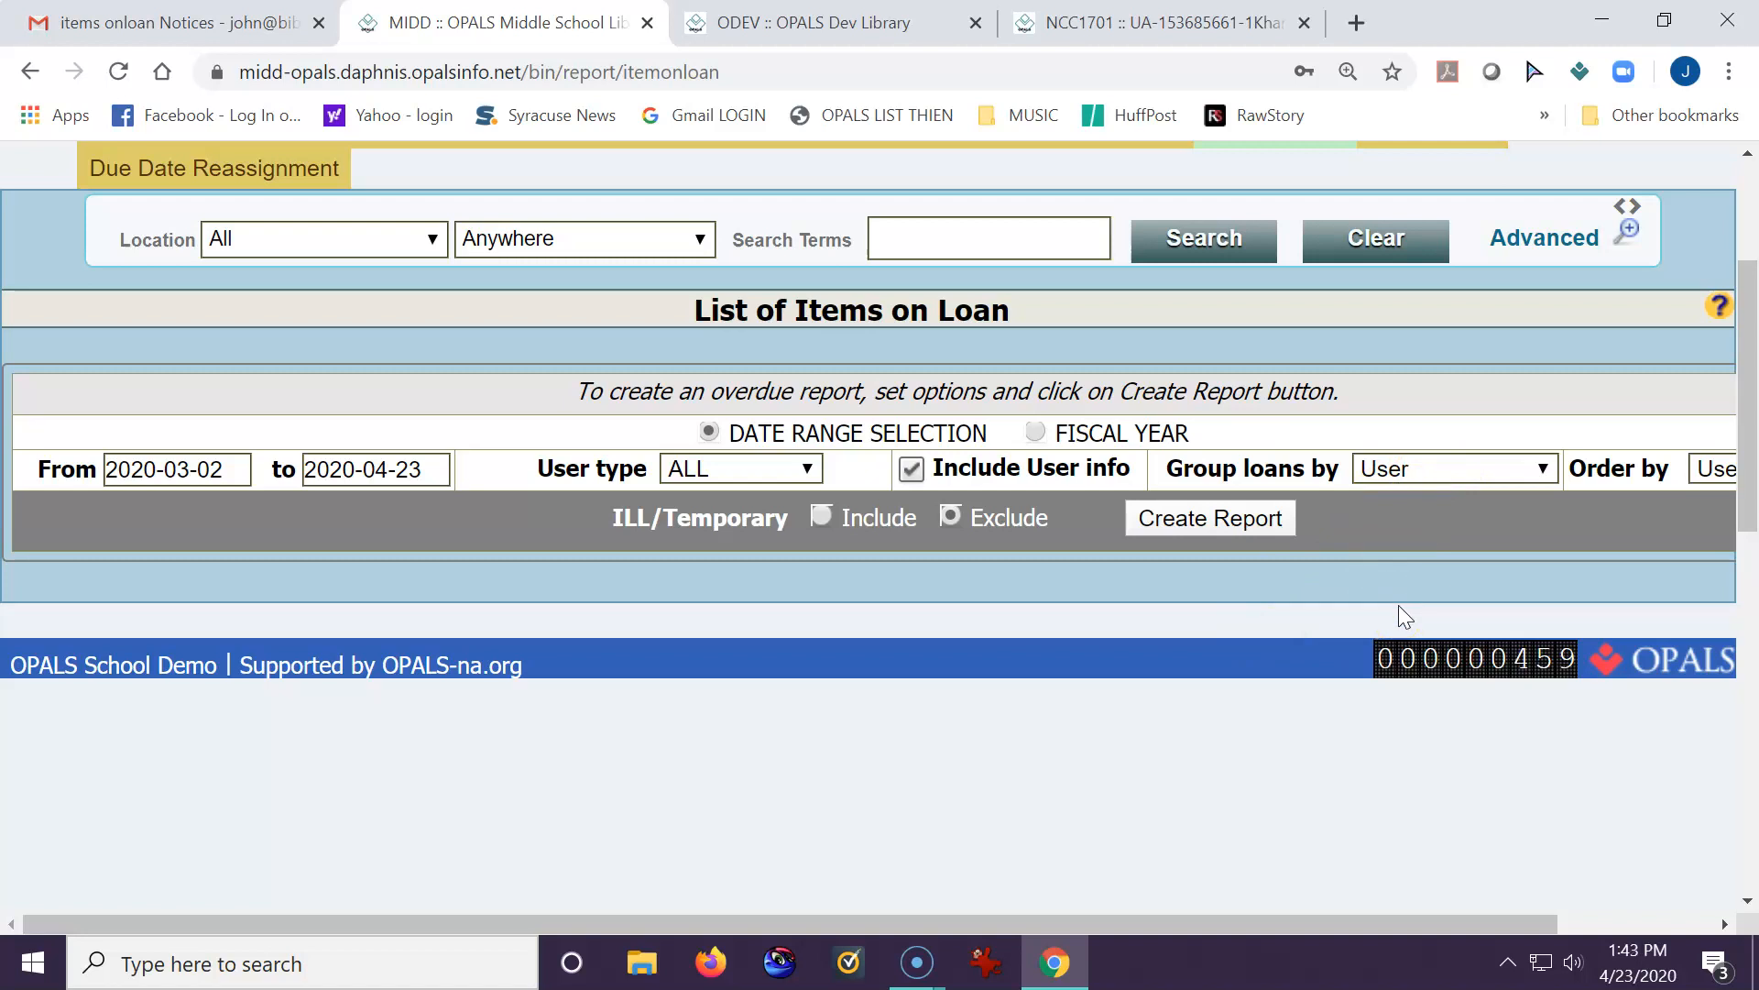
left_click(1211, 529)
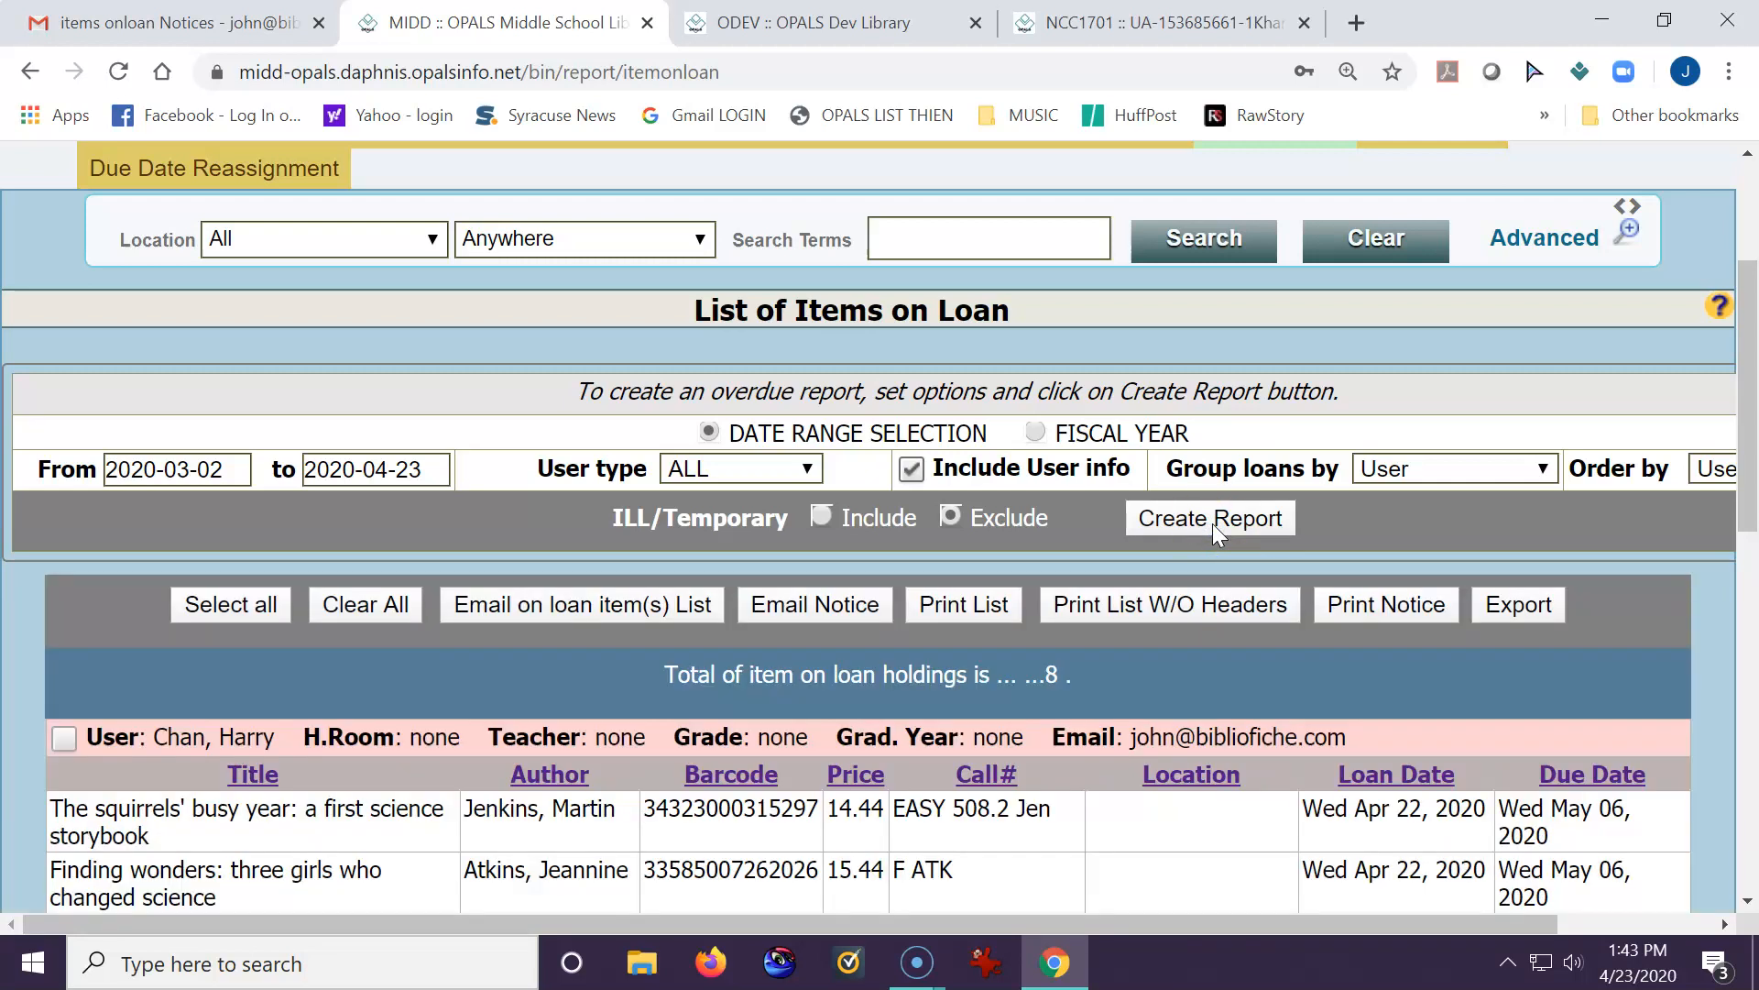
- Select all patrons listed in the new on-loan report
scroll(1212, 524, "down", 3)
left_click(327, 302)
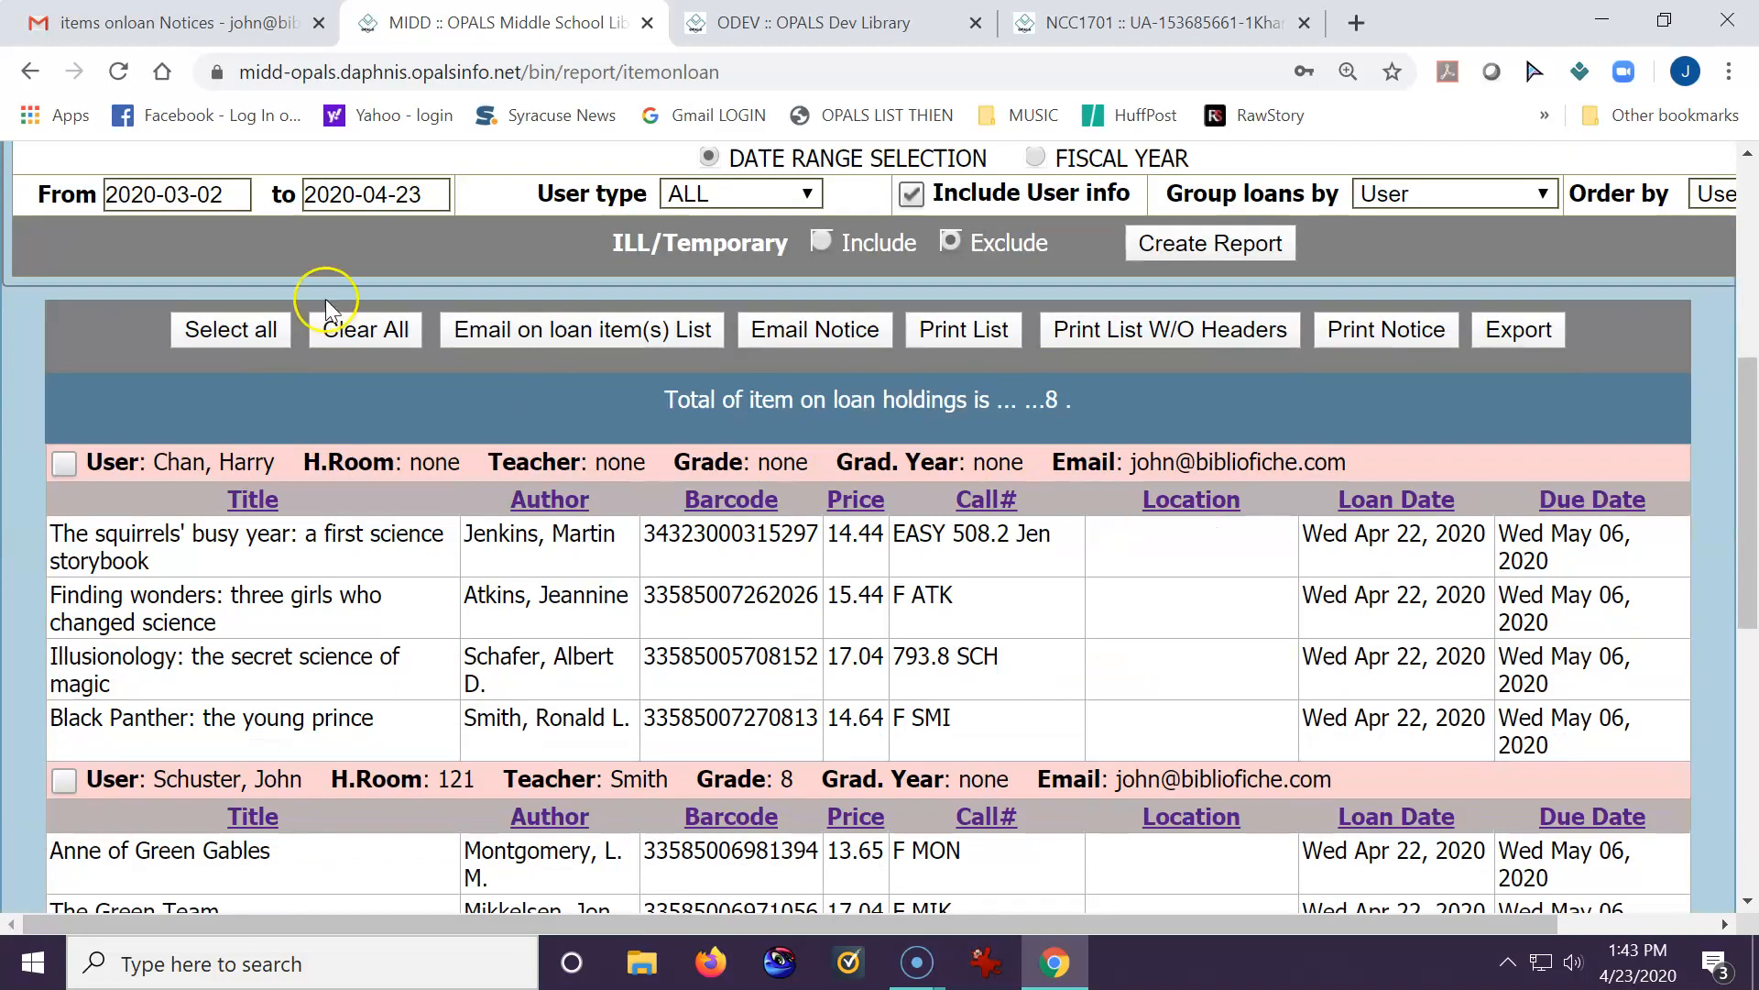
left_click(197, 339)
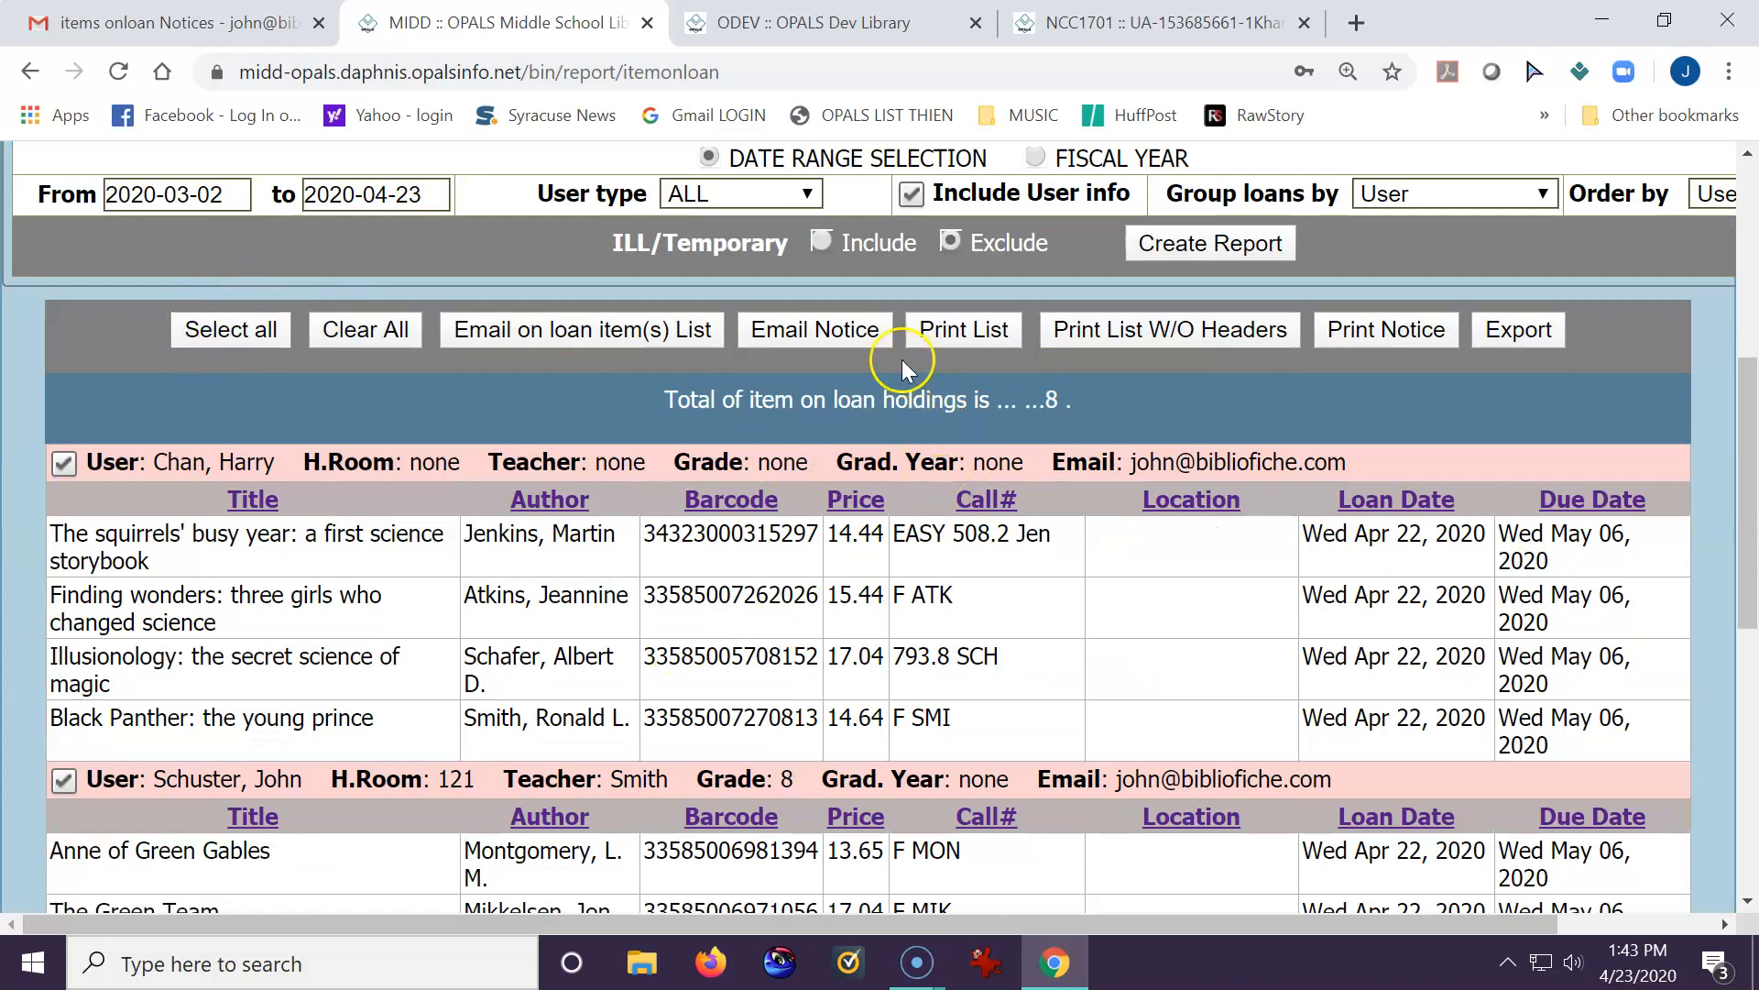
- Email the loan items notice to the selected patrons using the prepared top and bottom custom messages, and close the notice dialog
left_click(828, 331)
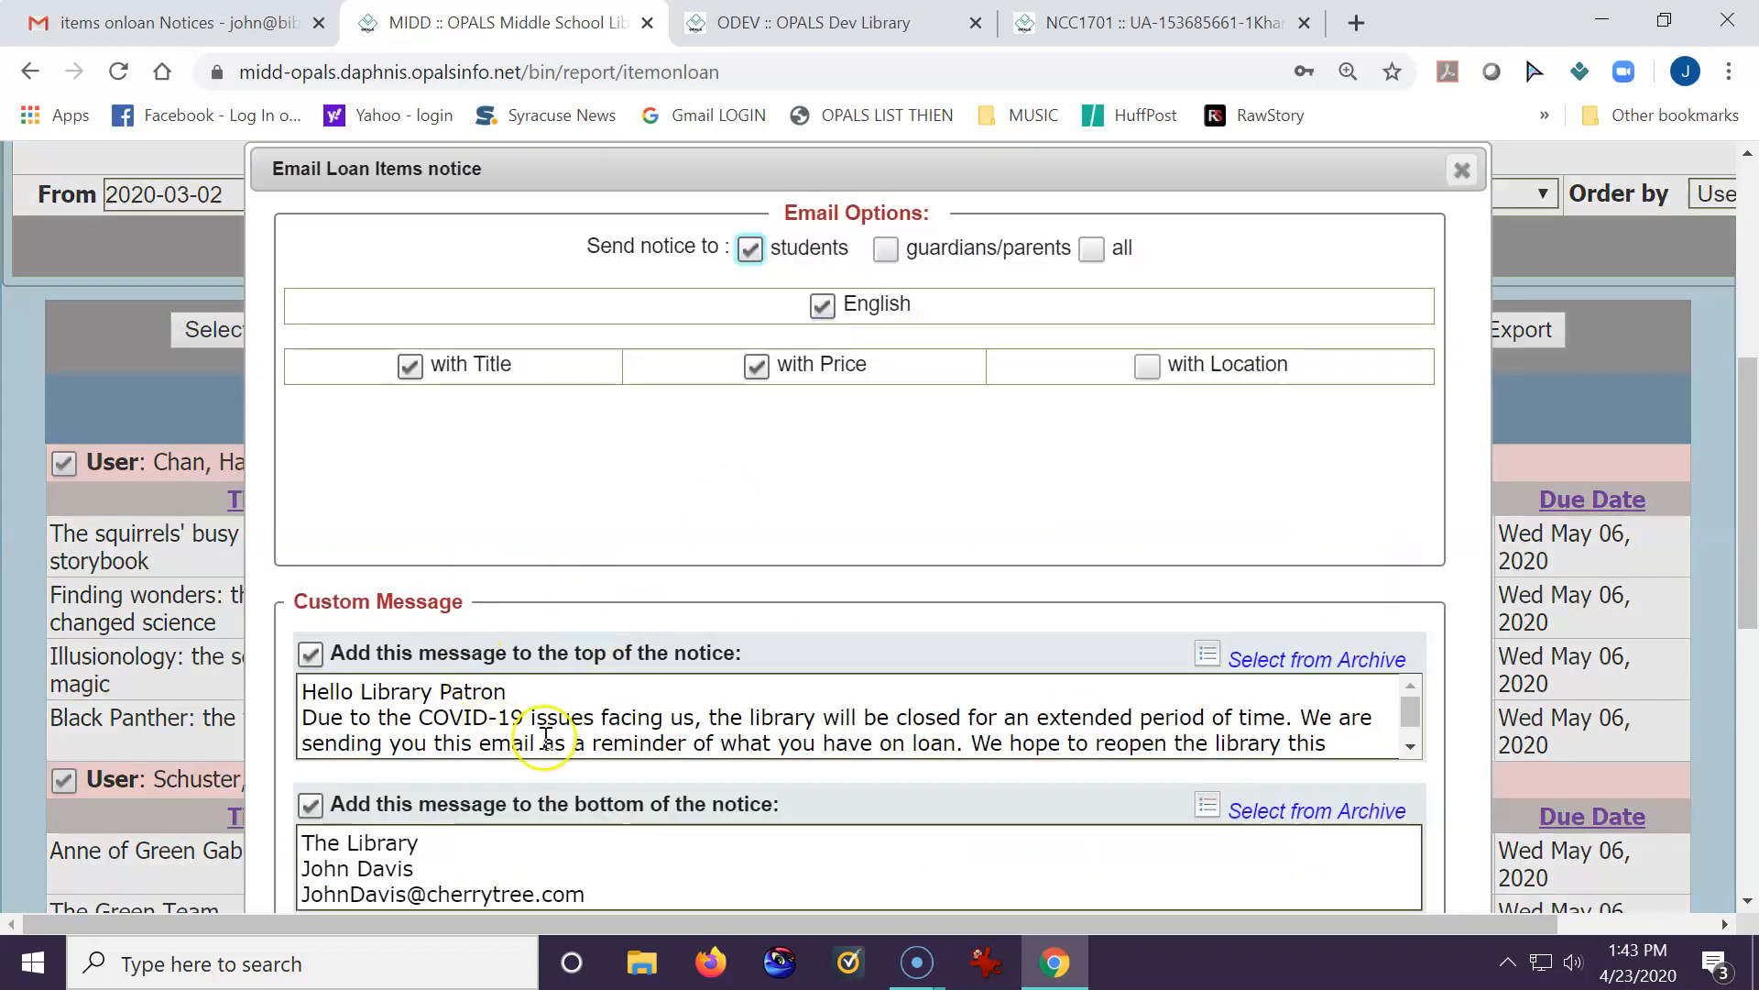
scroll(660, 664, "down", 2)
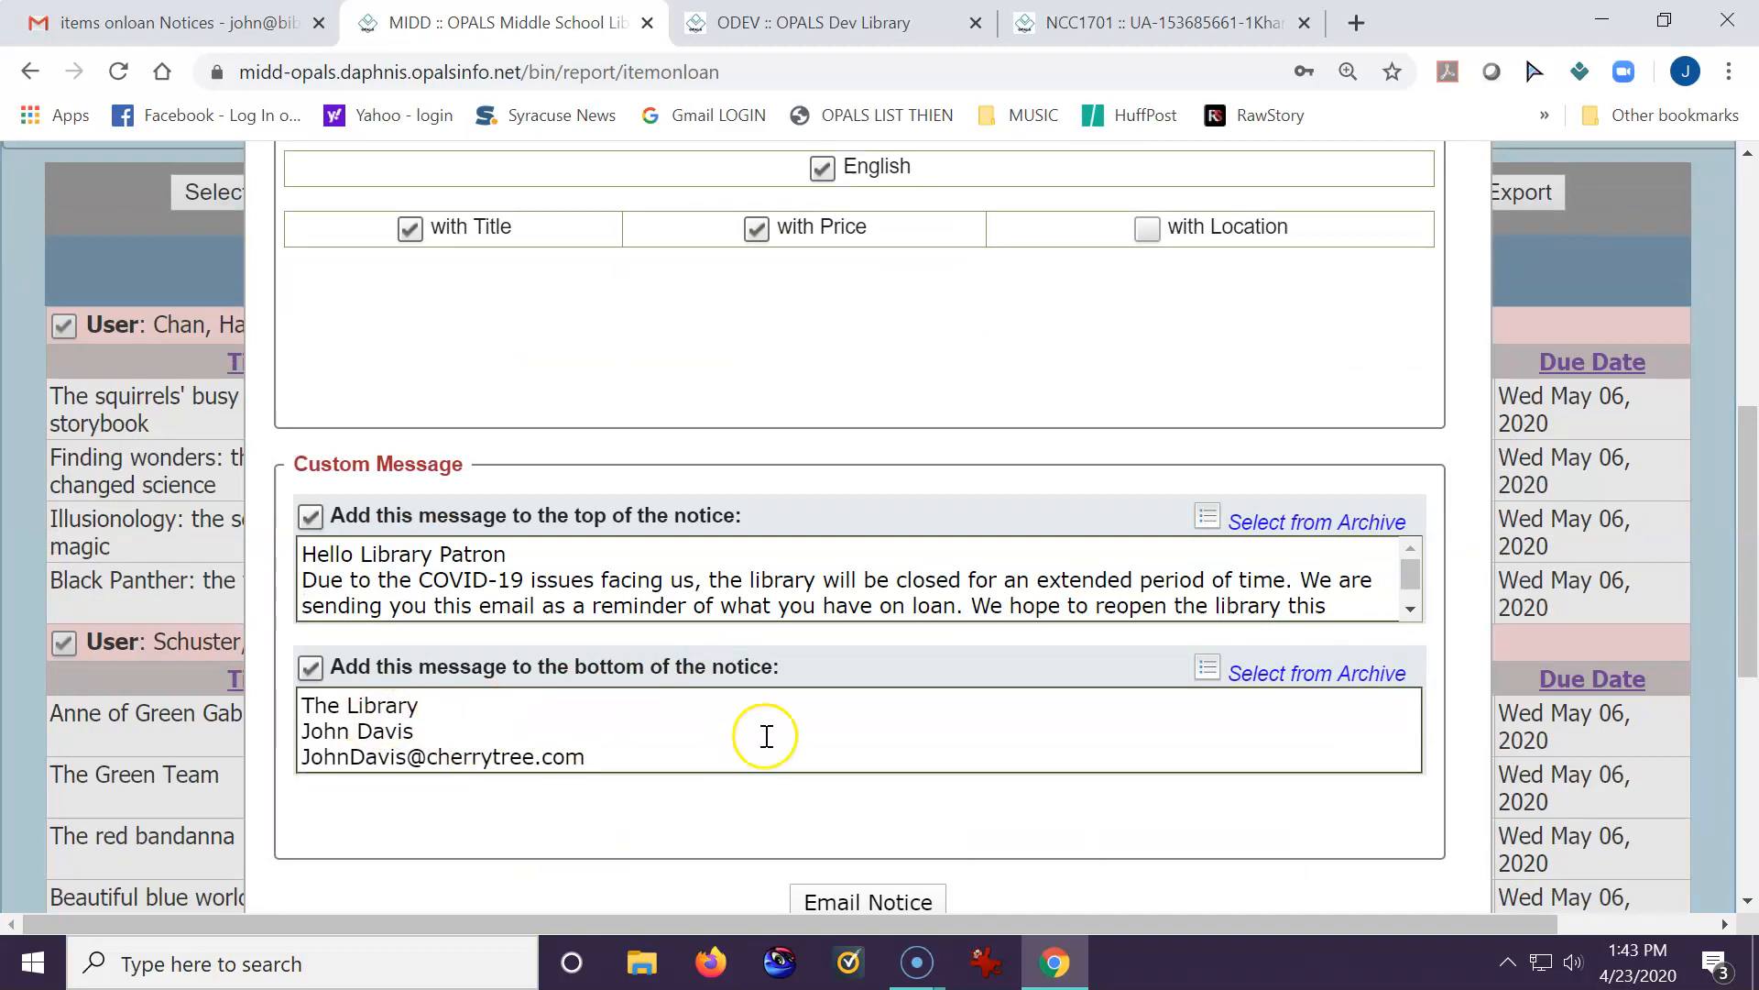
left_click(889, 903)
left_click(1463, 444)
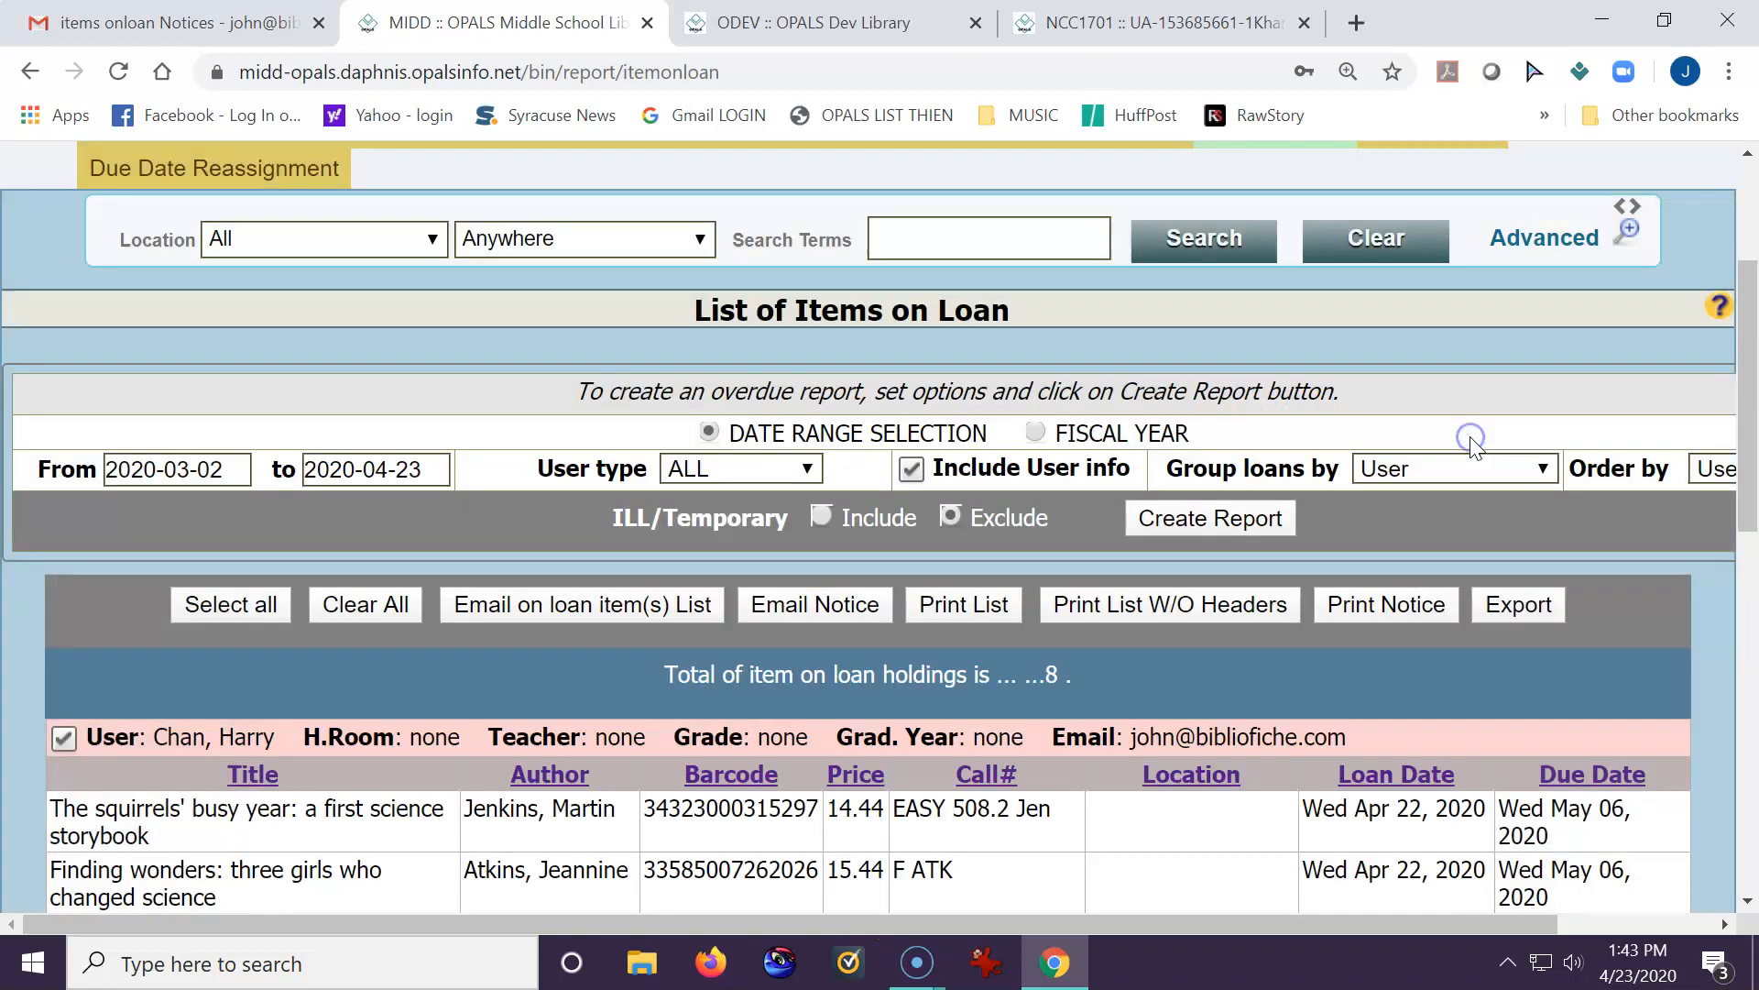